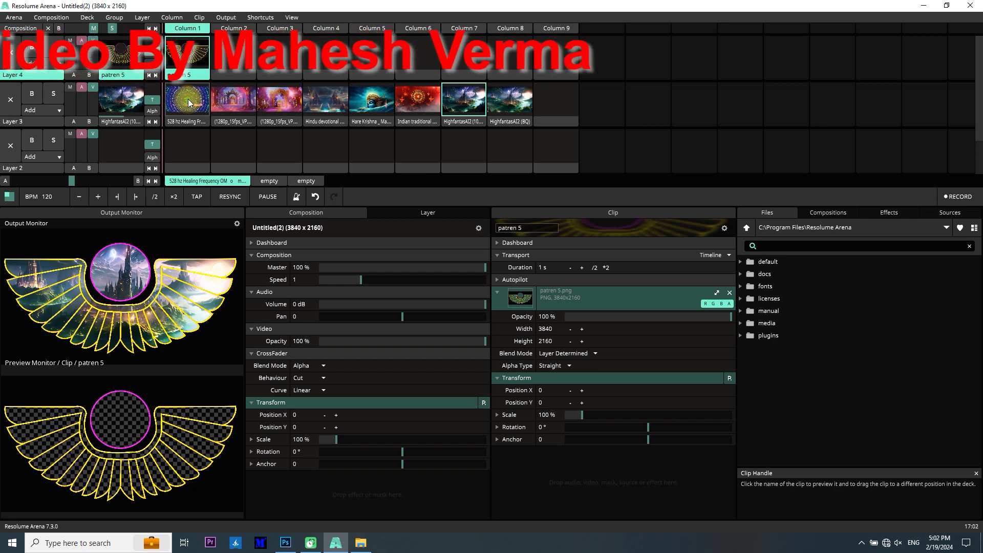
Play the Layer 3 clips in columns 2 and 3 to preview them inside the wing pattern
{"action": "left_click", "coordinate": [247, 100]}
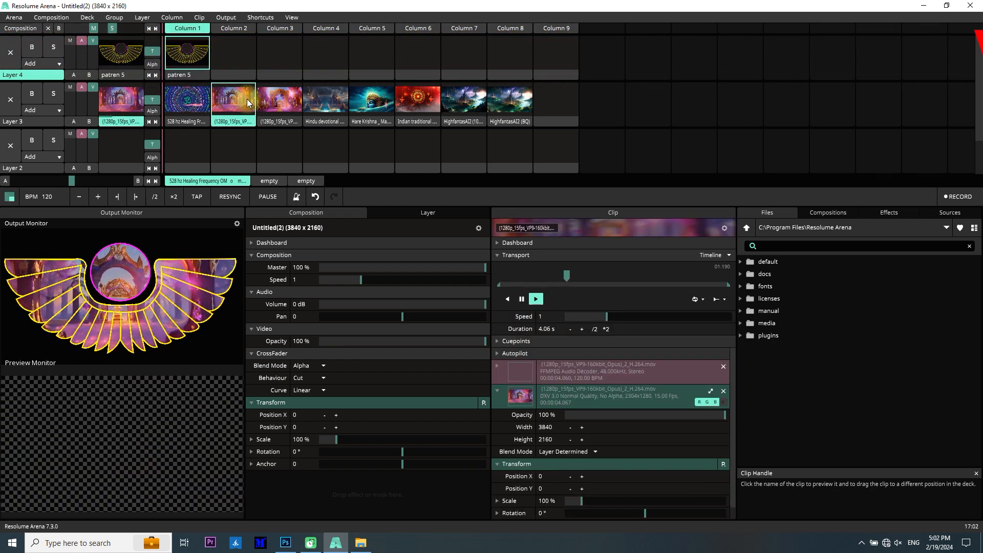
{"action": "left_click", "coordinate": [272, 98]}
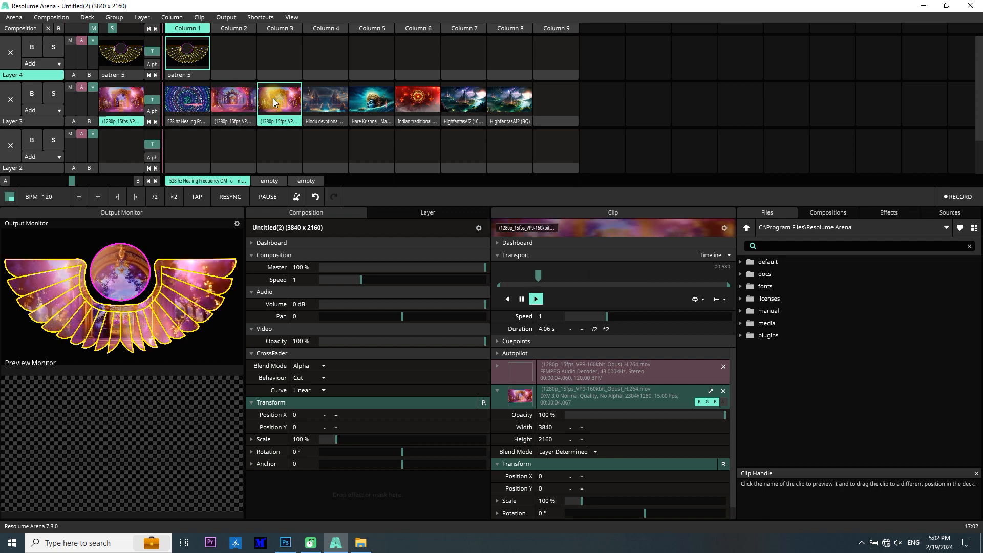
Open the Advanced Output settings, compare the output transformation with the input selection, and move the window clear of the clip rows
{"action": "left_click", "coordinate": [225, 15]}
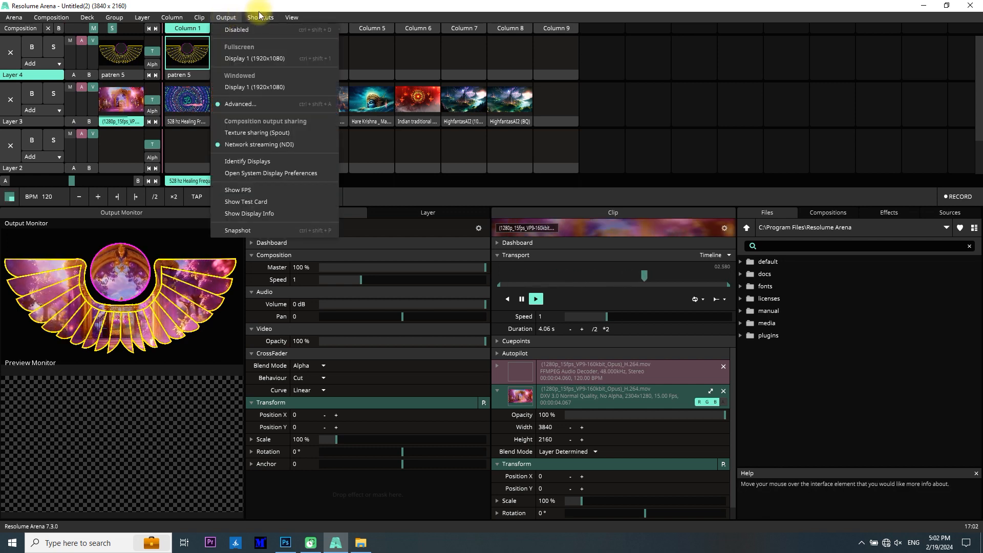
{"action": "left_click", "coordinate": [239, 112]}
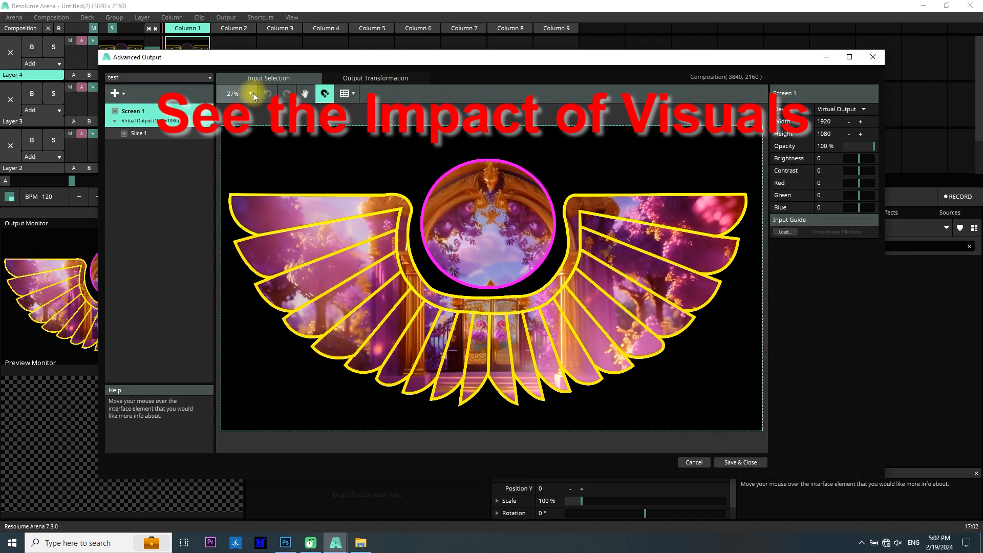
{"action": "left_click", "coordinate": [336, 83]}
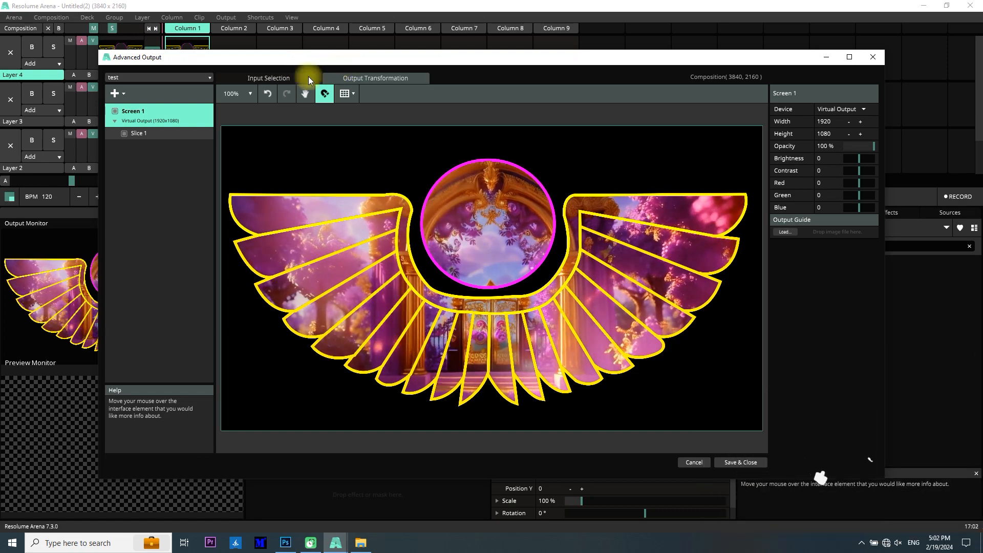
{"action": "left_click", "coordinate": [294, 78]}
{"action": "left_click_drag", "start_coordinate": [321, 64], "coordinate": [321, 181]}
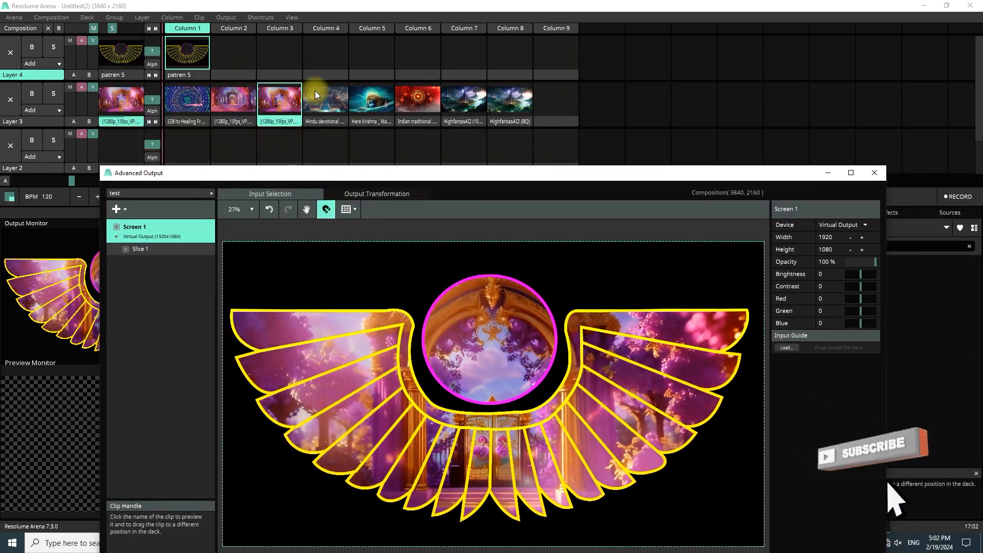
Play the Layer 3 clips in columns 4, 5, 6 and 7 one after another to preview them in the output
{"action": "left_click", "coordinate": [332, 96]}
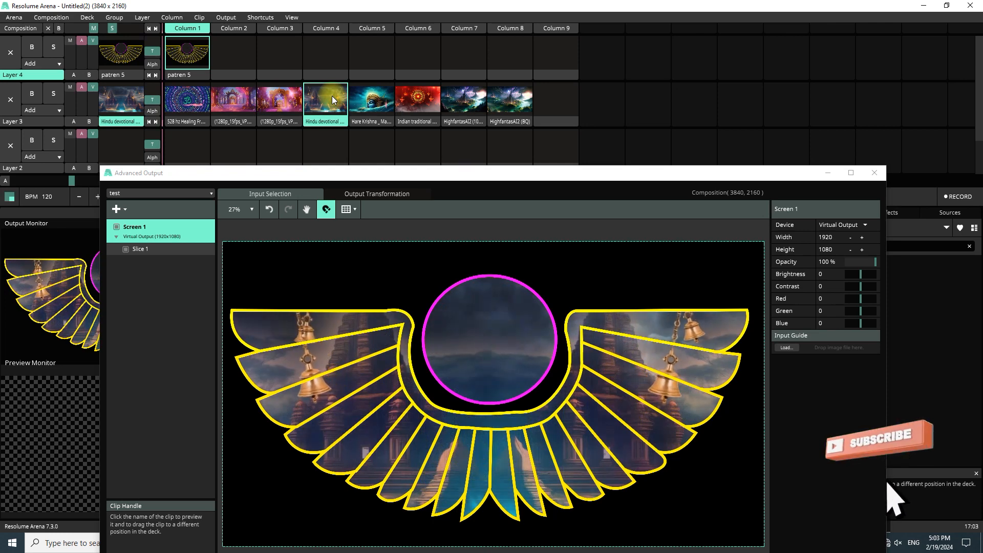
{"action": "left_click", "coordinate": [386, 94]}
{"action": "left_click", "coordinate": [417, 99]}
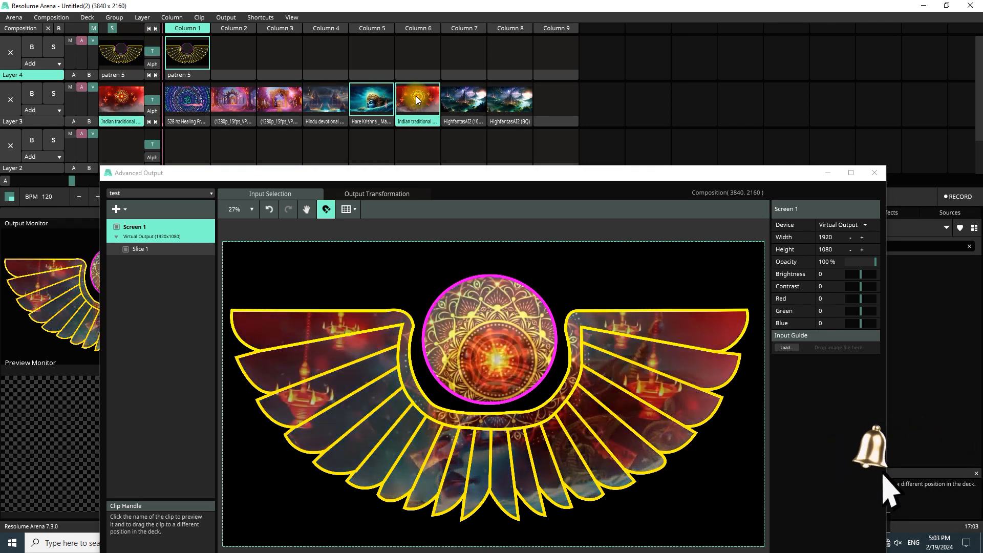
{"action": "left_click", "coordinate": [465, 98]}
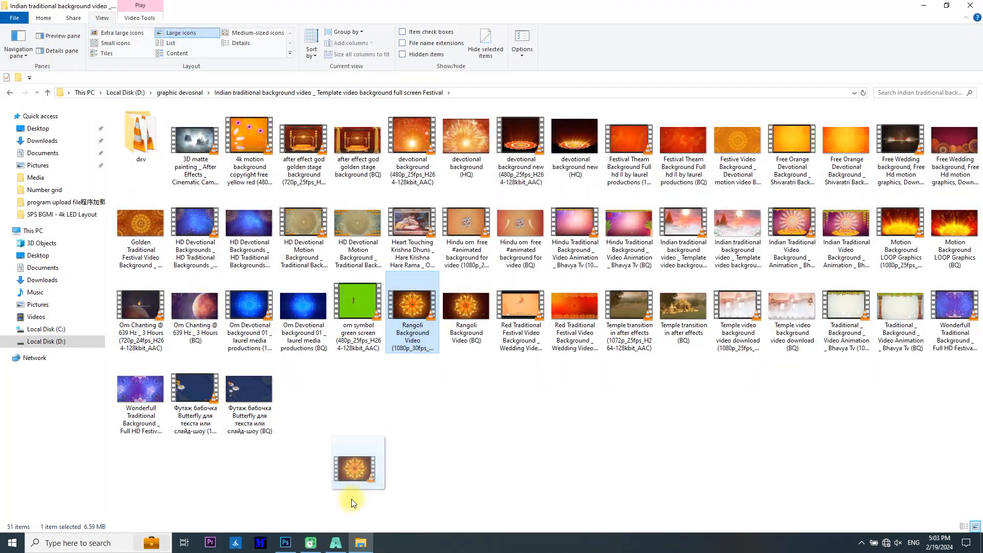
Add the Rangoli Background Video file to Layer 3, column 9, scale it to the composition size and play it
{"action": "left_click_drag", "start_coordinate": [351, 503], "coordinate": [548, 101]}
{"action": "left_click", "coordinate": [550, 119]}
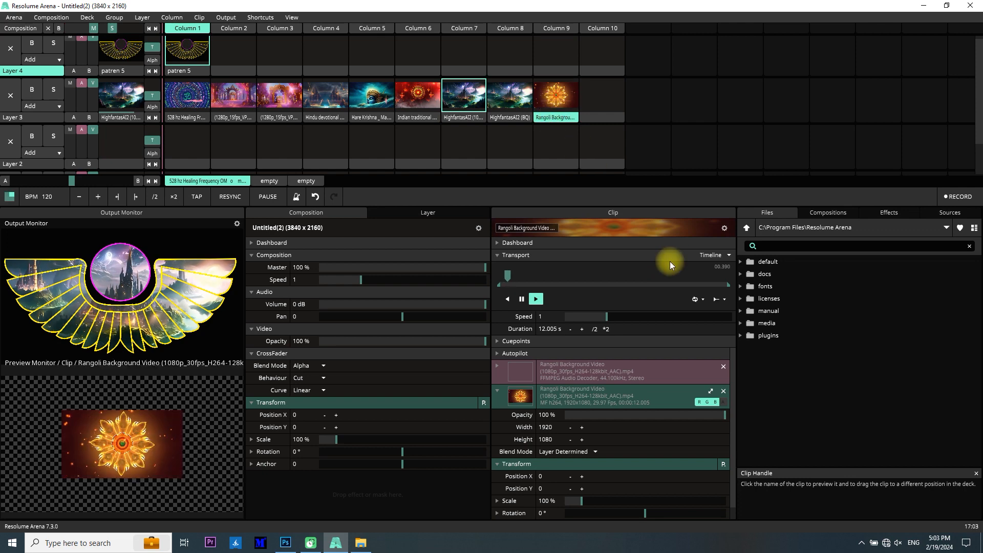
{"action": "left_click", "coordinate": [710, 391]}
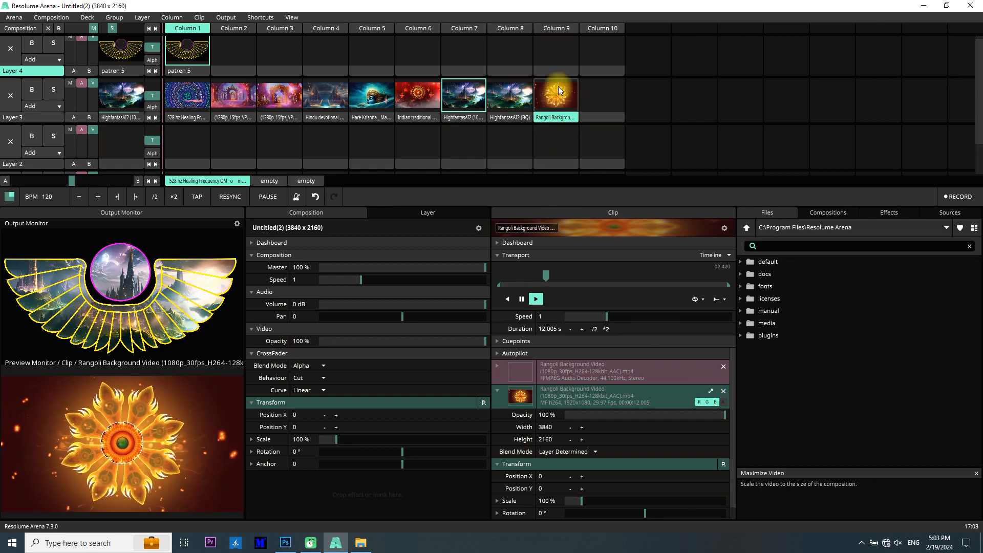
{"action": "left_click", "coordinate": [557, 88]}
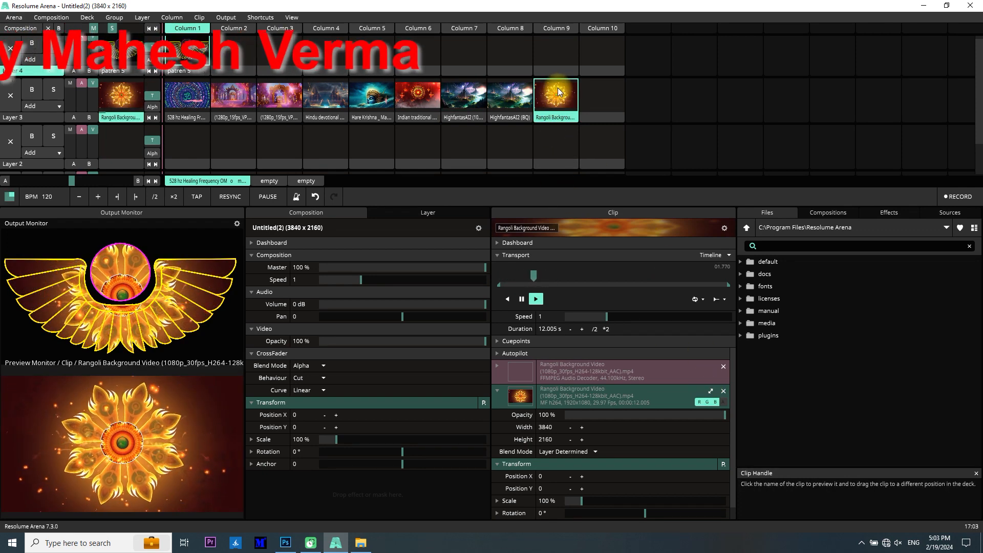
Collapse the Rangoli clip's Transport, video and Transform sections, and show the list of video effects
{"action": "left_click", "coordinate": [499, 255]}
{"action": "left_click", "coordinate": [495, 322]}
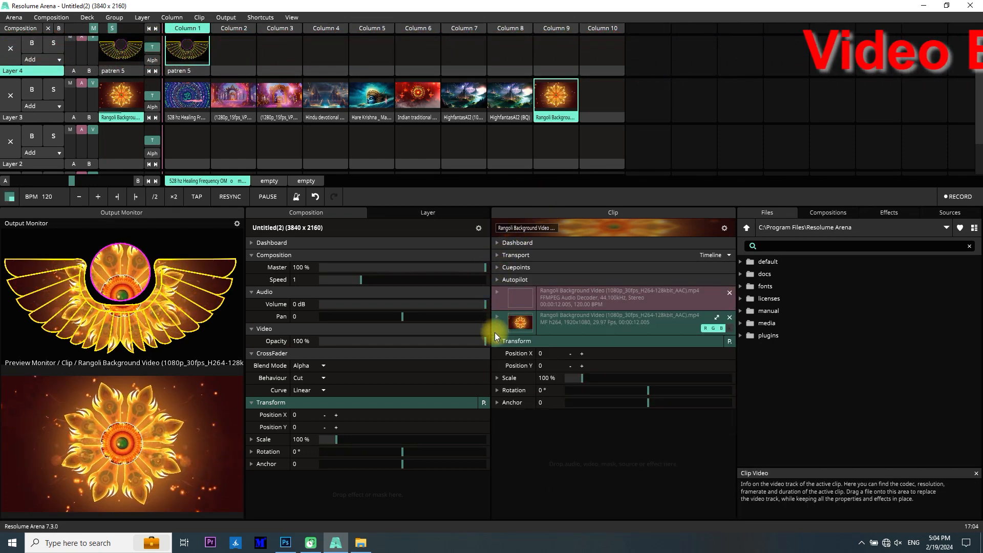
{"action": "left_click", "coordinate": [494, 342]}
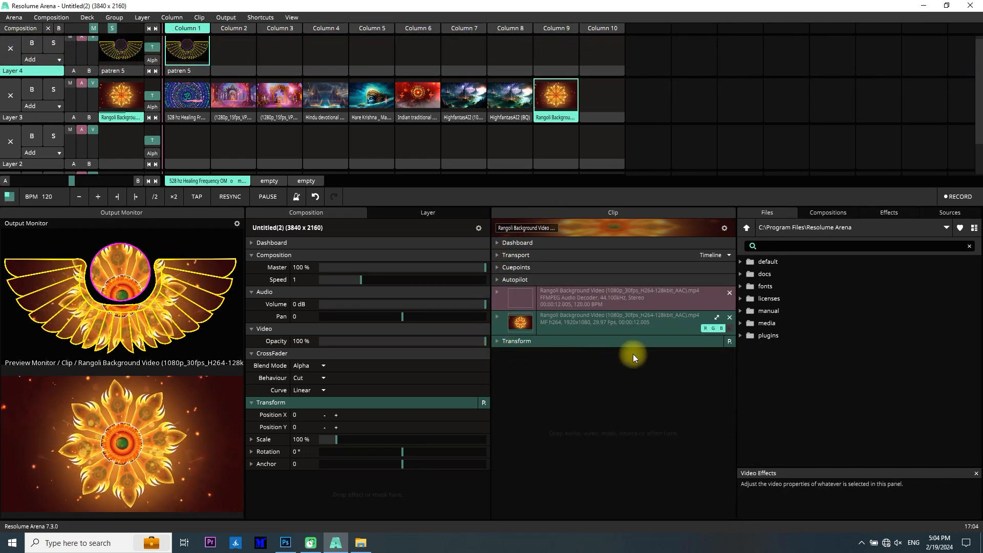
{"action": "left_click", "coordinate": [887, 215]}
{"action": "left_click", "coordinate": [761, 287]}
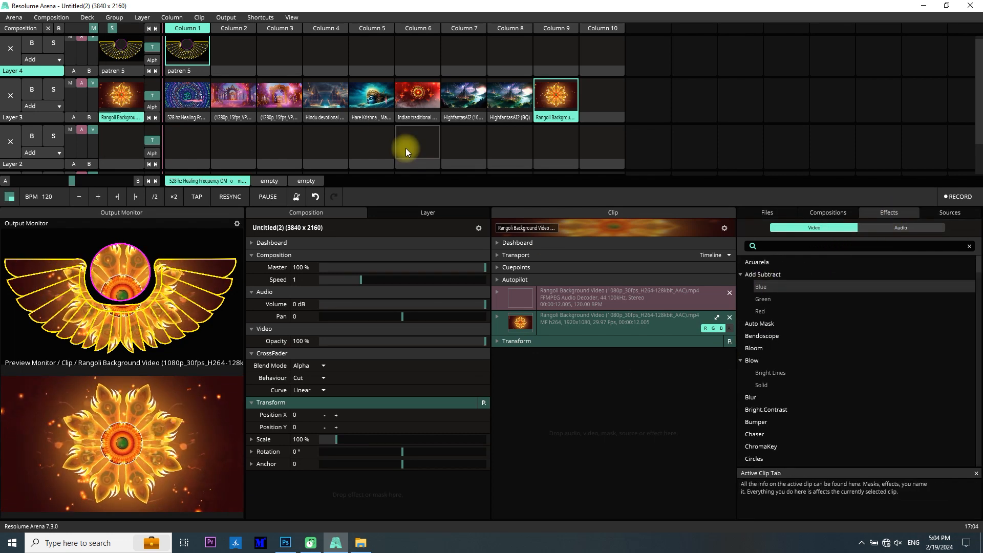
Show the properties of the patren 5 clip in Layer 4 and collapse its image and Transform sections
{"action": "left_click", "coordinate": [199, 69]}
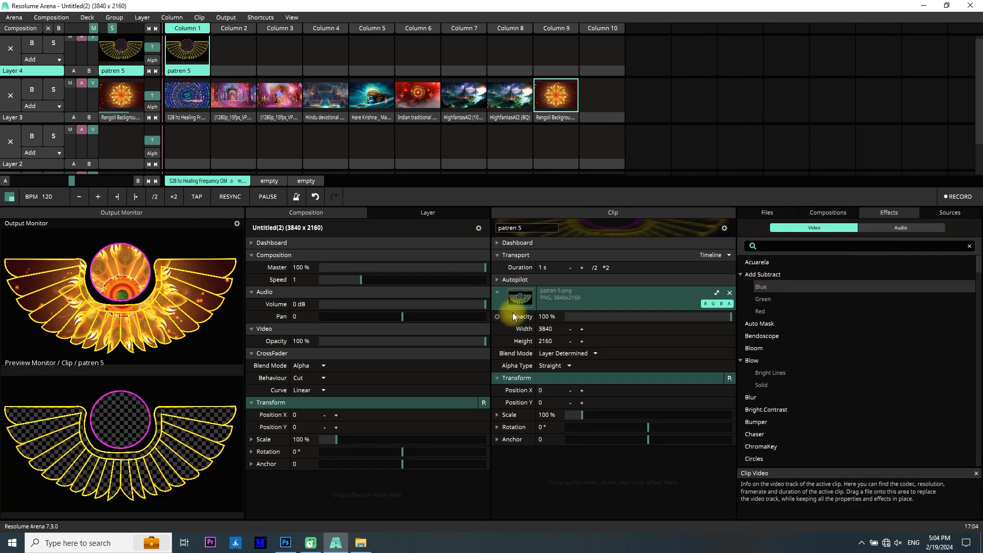
{"action": "left_click", "coordinate": [497, 291]}
{"action": "left_click", "coordinate": [495, 316]}
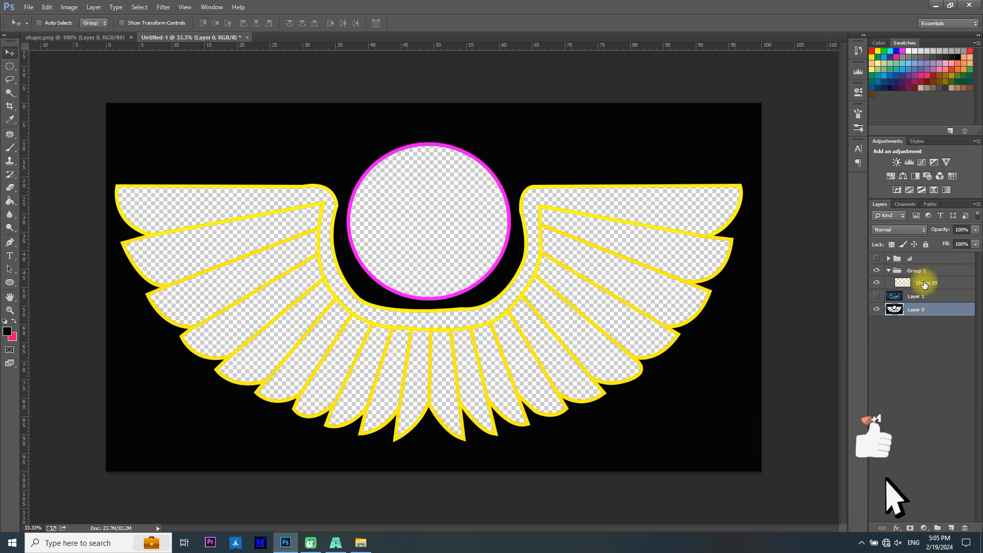
In Photoshop, toggle Group 1 and its Shape 19 layer to check the yellow outline, and leave both hidden
{"action": "left_click", "coordinate": [919, 271]}
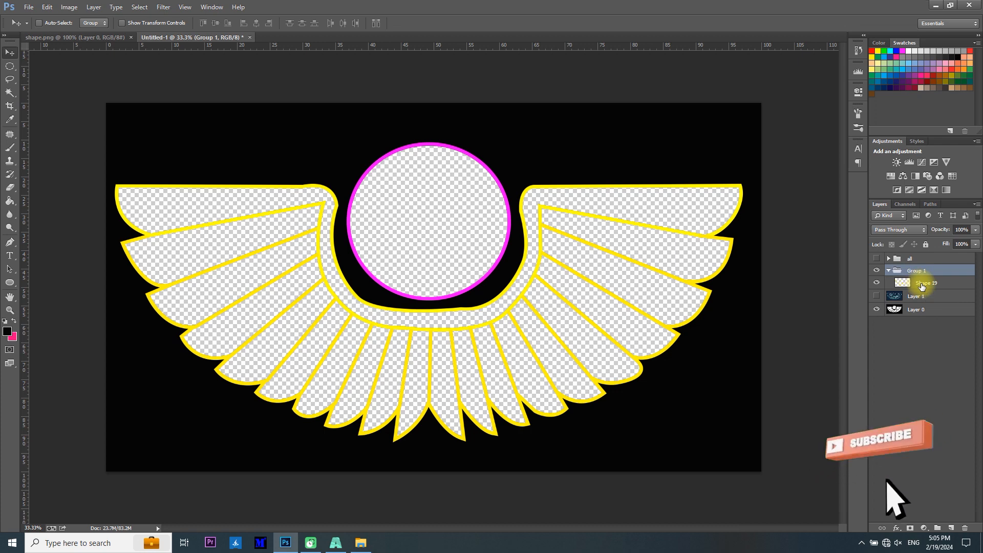
{"action": "left_click", "coordinate": [875, 270]}
{"action": "left_click", "coordinate": [876, 269]}
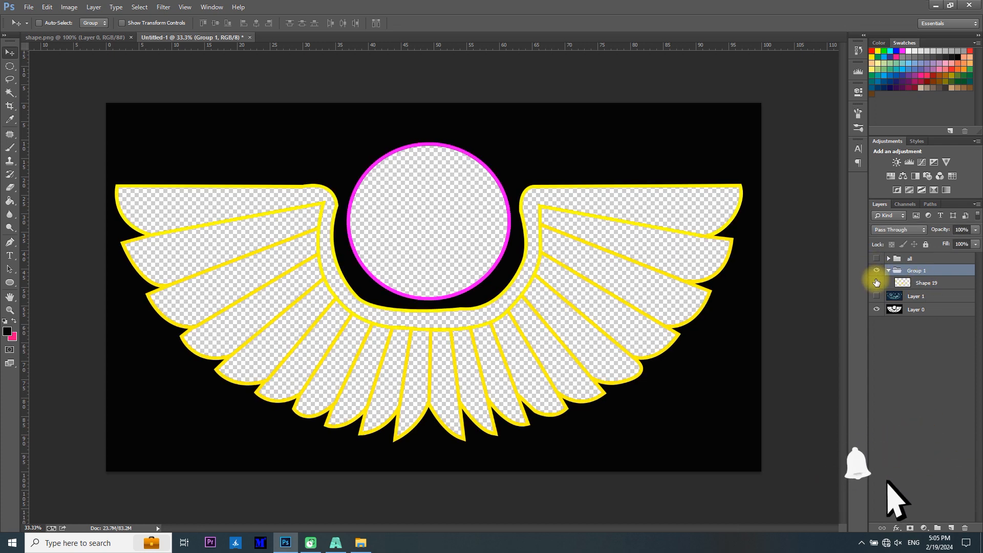
{"action": "left_click", "coordinate": [877, 284]}
{"action": "left_click", "coordinate": [879, 286]}
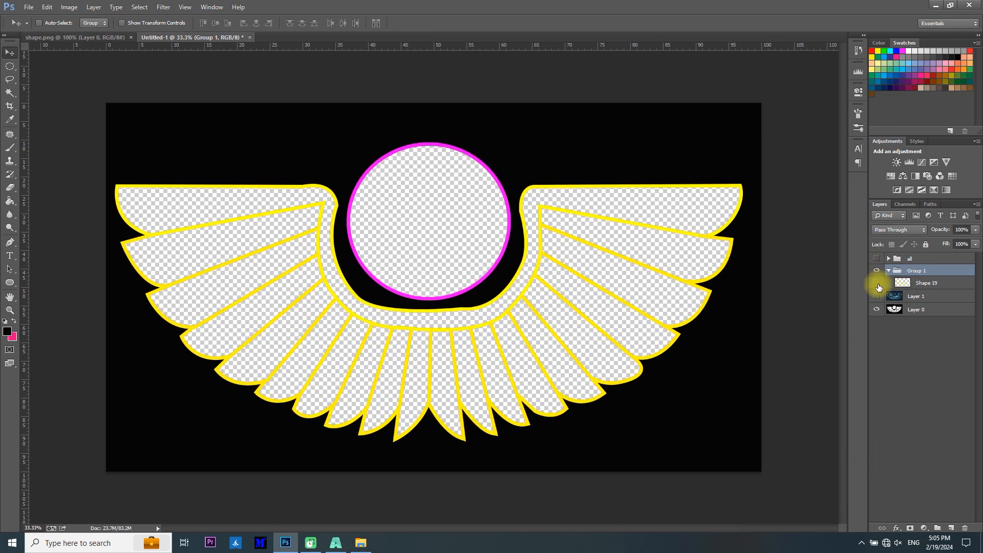
{"action": "left_click", "coordinate": [877, 293]}
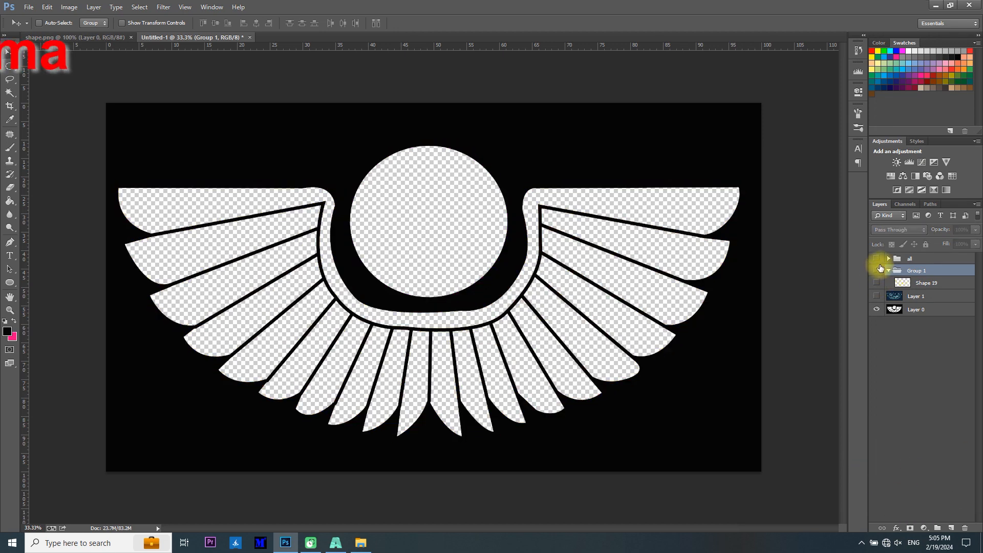
Show the group "all", expand it and its Group 1 copy, and make the Ellipse 1 copy layer visible
{"action": "left_click", "coordinate": [876, 259]}
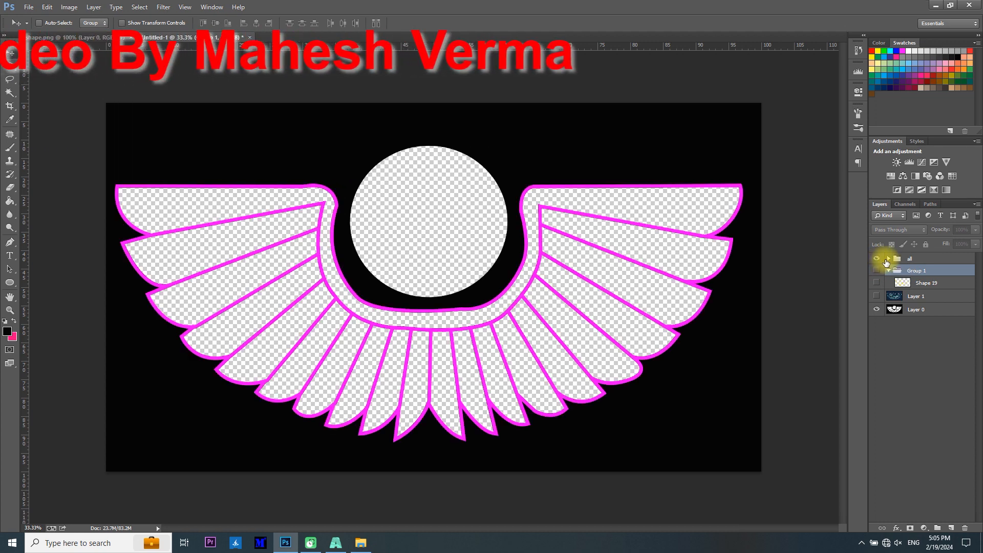
{"action": "left_click", "coordinate": [888, 259]}
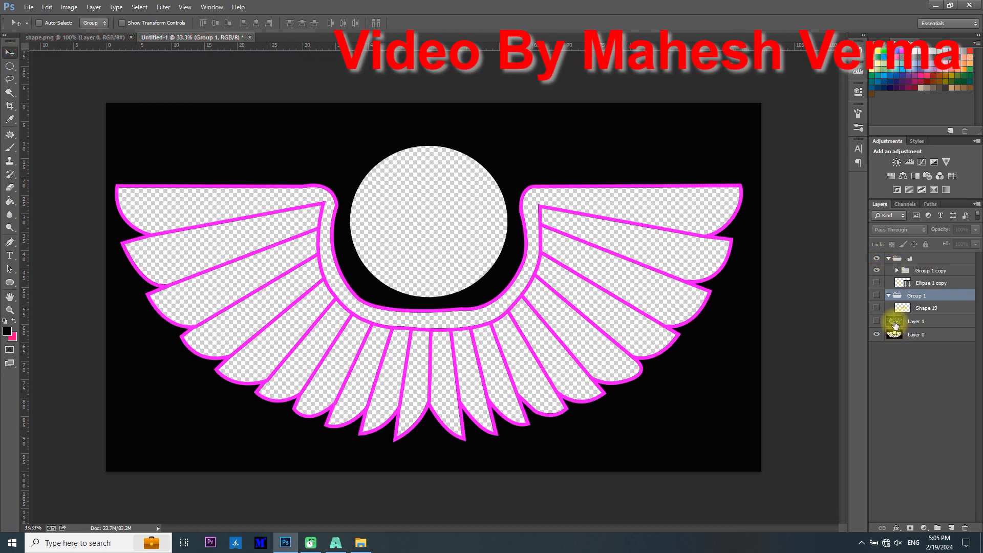
{"action": "left_click", "coordinate": [897, 271]}
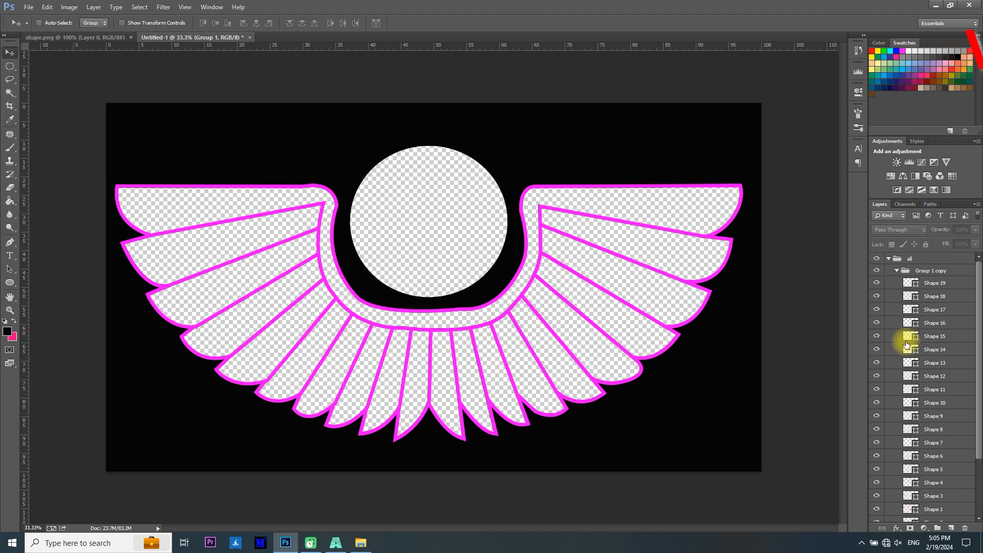
{"action": "scroll", "coordinate": [906, 342], "scroll_direction": "down", "scroll_amount": 3}
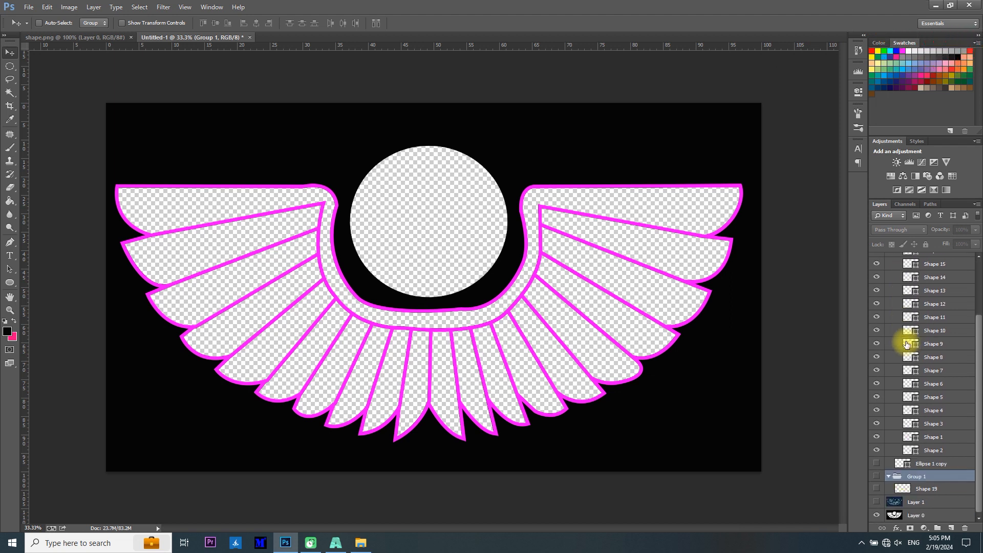
{"action": "left_click", "coordinate": [877, 464]}
{"action": "scroll", "coordinate": [898, 423], "scroll_direction": "up", "scroll_amount": 3}
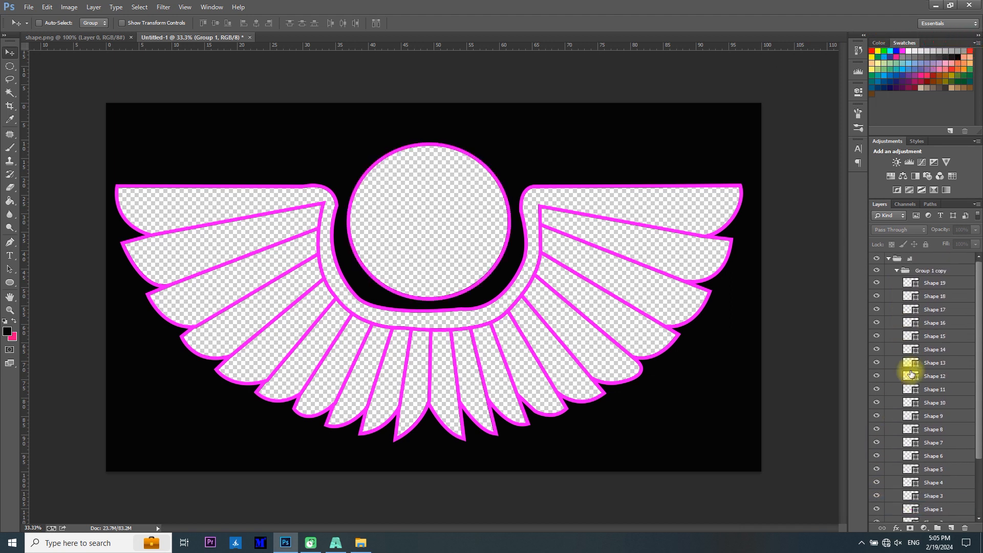
Select all layers from Shape 19 in Group 1 copy through Ellipse 1 copy
{"action": "left_click", "coordinate": [930, 288]}
{"action": "scroll", "coordinate": [912, 396], "scroll_direction": "down", "scroll_amount": 3}
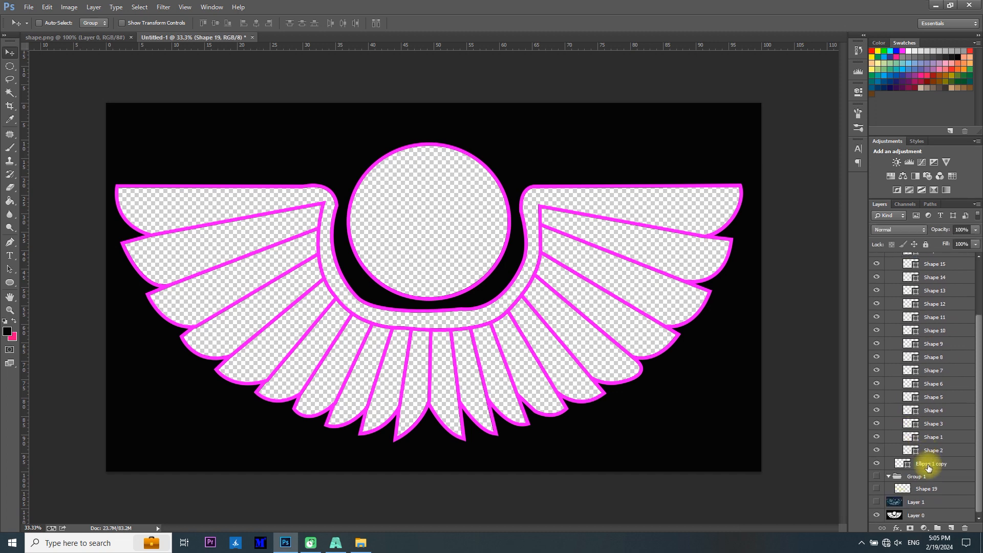
{"action": "left_click", "coordinate": [928, 464], "text": "shift"}
Try combining the selected shape layers with Merge Shapes, and undo the merge
{"action": "right_click", "coordinate": [928, 463]}
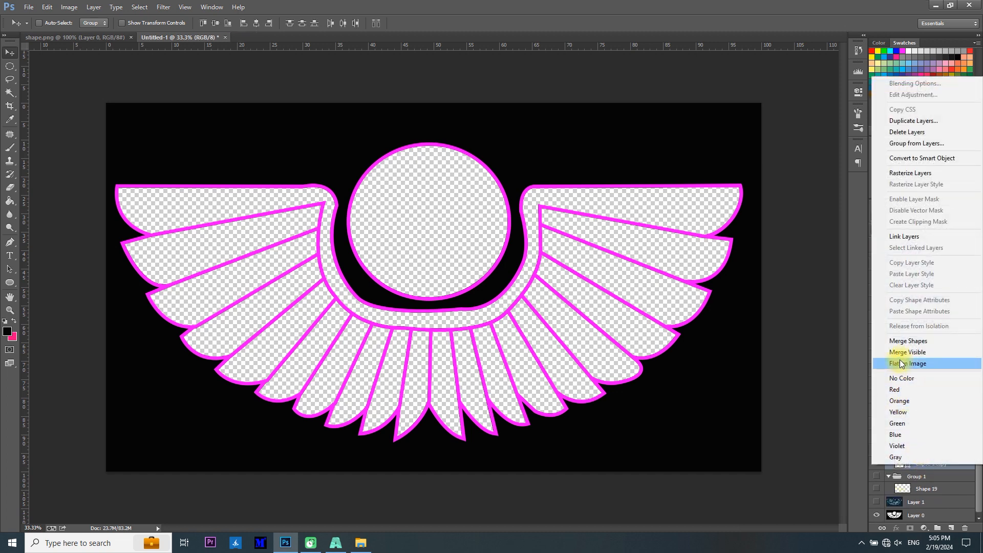
{"action": "left_click", "coordinate": [900, 342]}
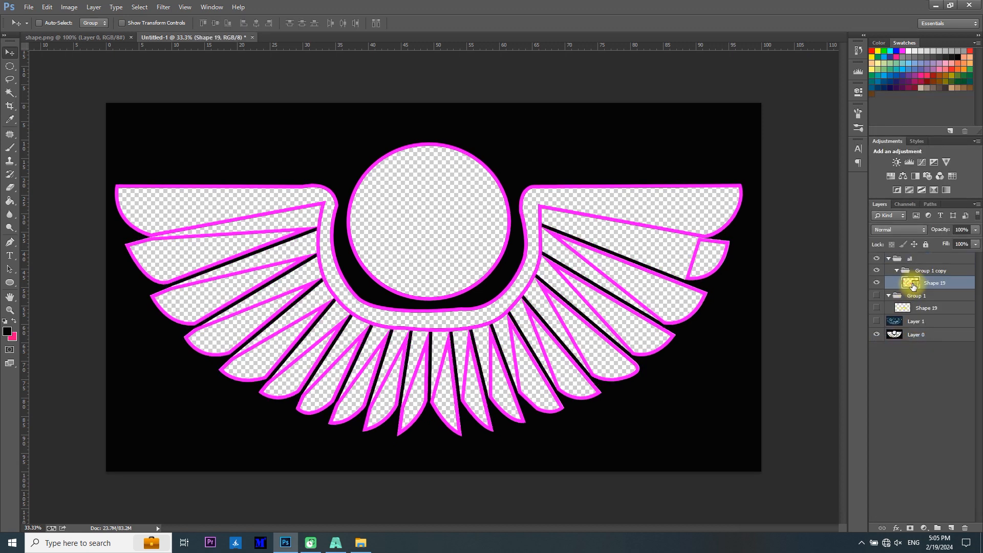
{"action": "key", "text": "ctrl+z"}
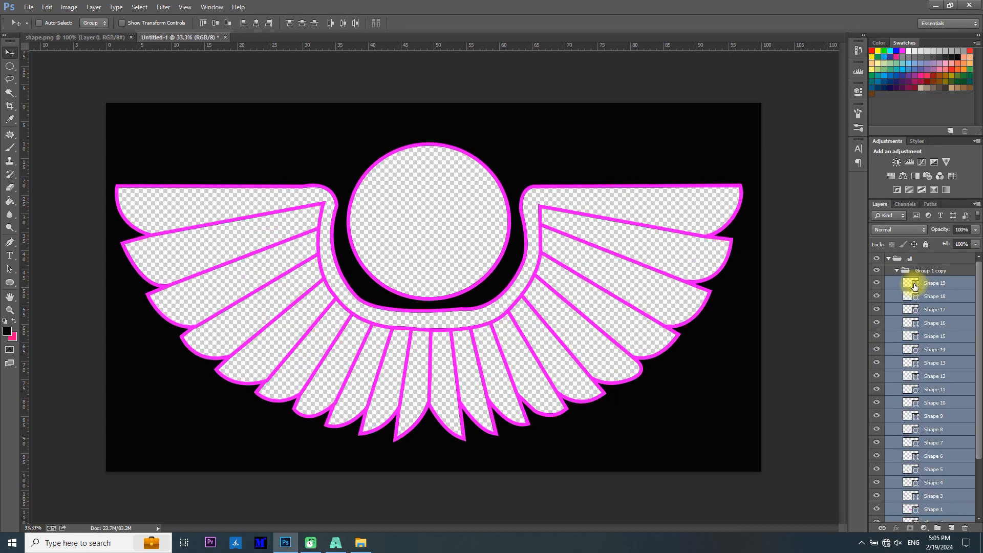
Rasterize the selected shape layers, merge them into one layer, and toggle its visibility to check the outline
{"action": "right_click", "coordinate": [923, 285]}
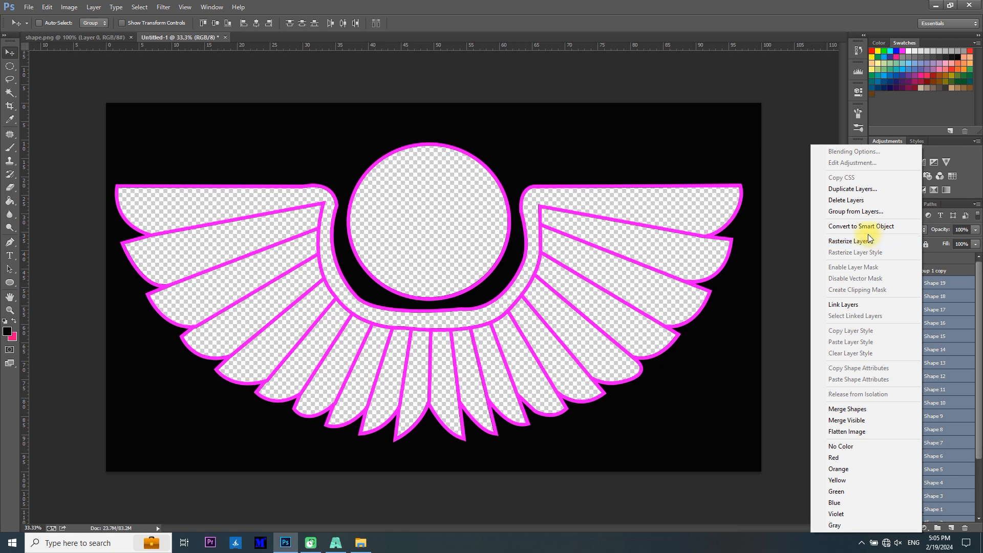
{"action": "left_click", "coordinate": [866, 242]}
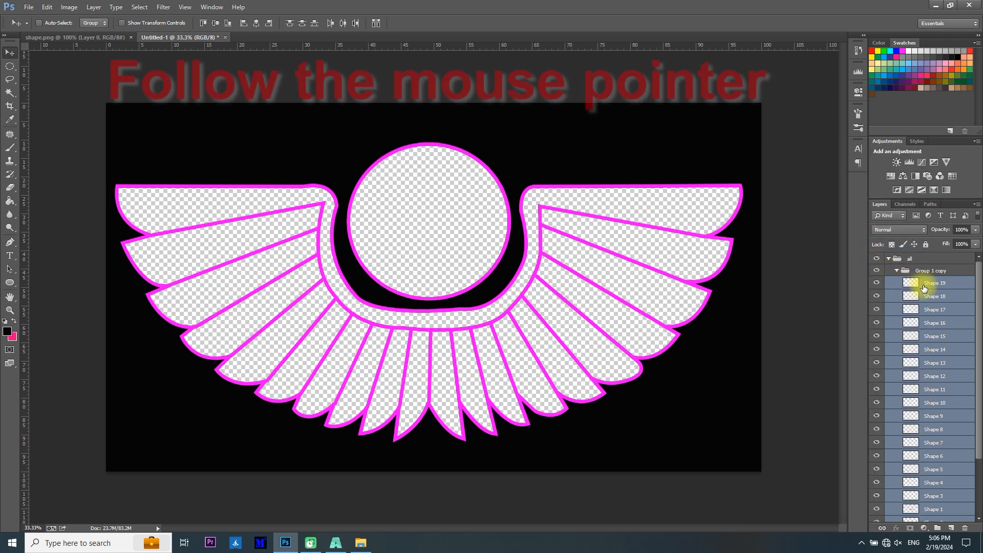
{"action": "right_click", "coordinate": [911, 288]}
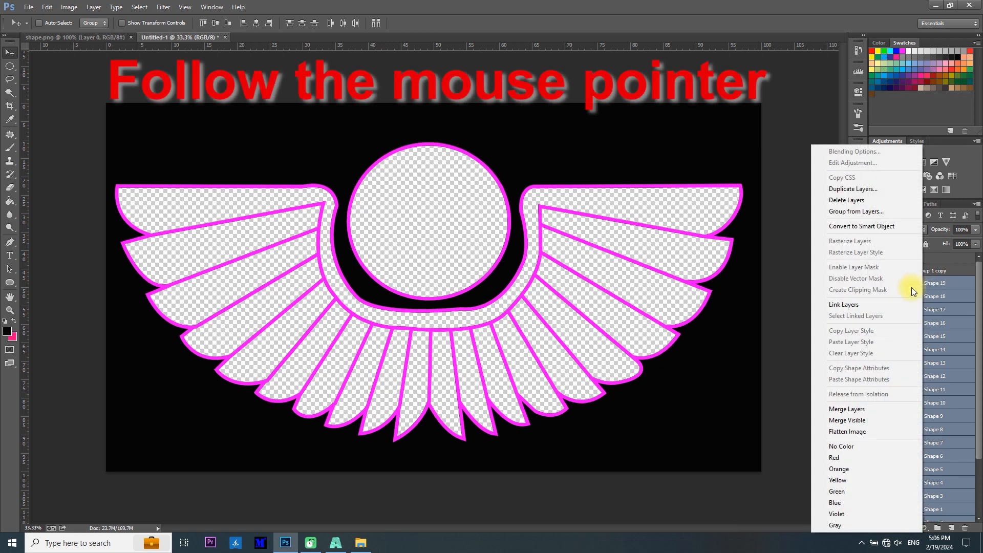
{"action": "left_click", "coordinate": [842, 409]}
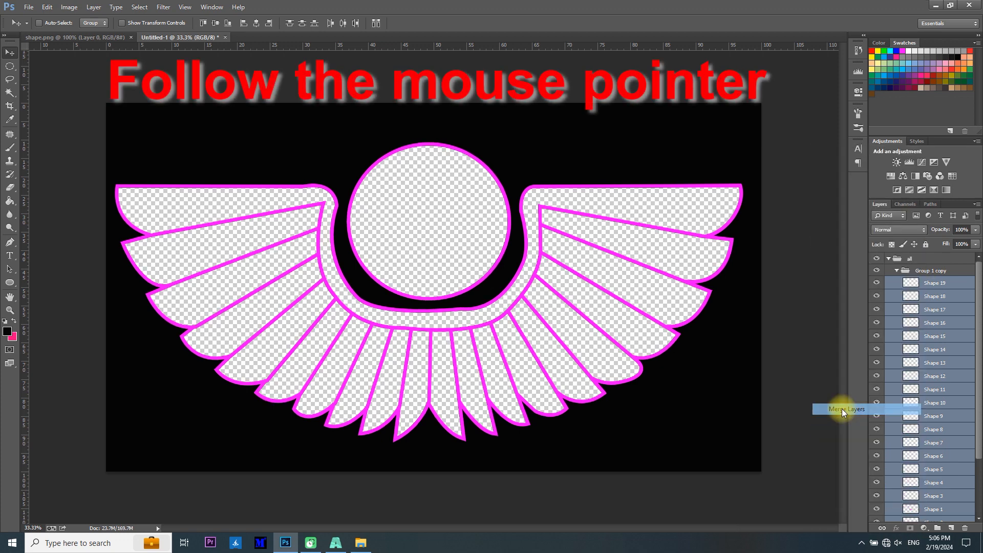
{"action": "left_click", "coordinate": [876, 282]}
{"action": "left_click", "coordinate": [876, 283]}
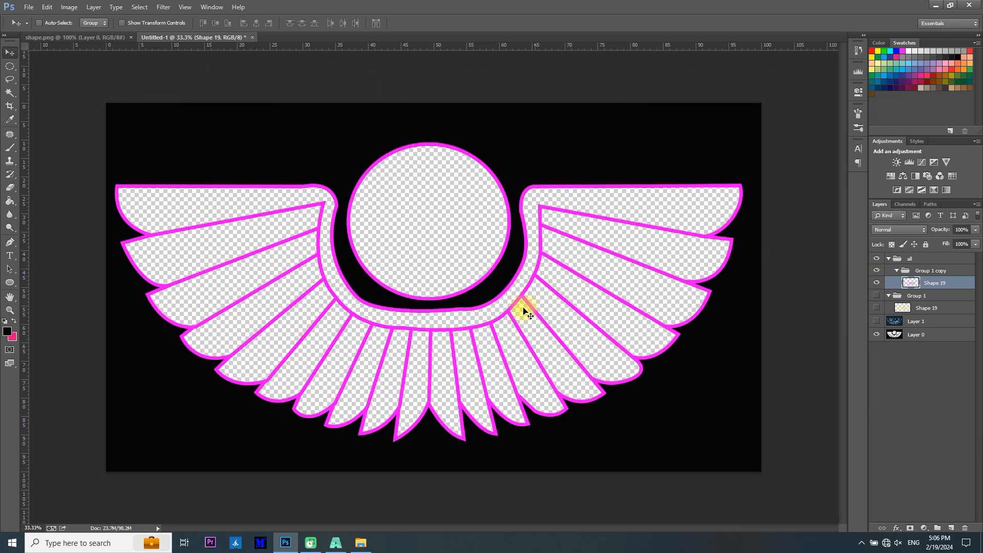
Save the artwork as a PNG, replacing the existing patren 5 file in the design led mapping folder
{"action": "key", "text": "ctrl+s"}
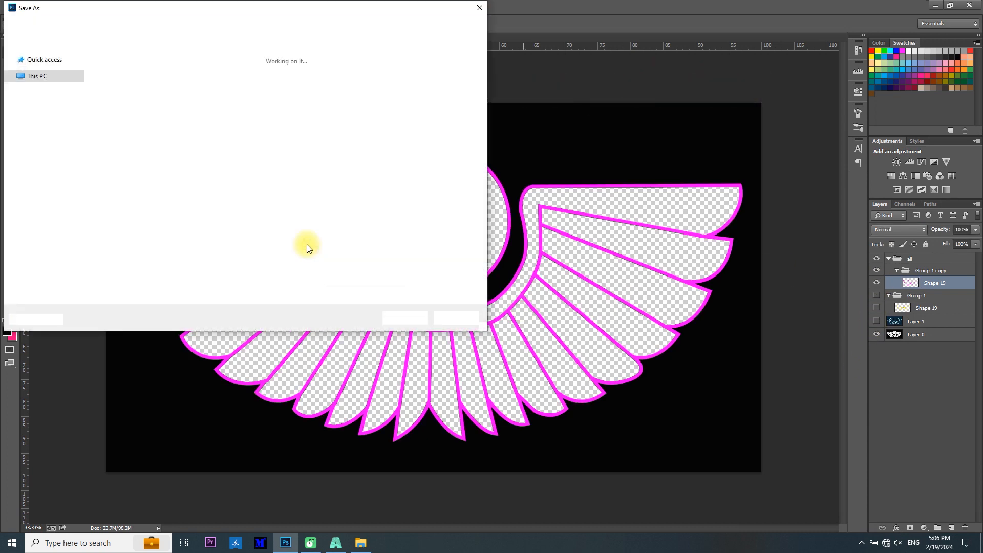
{"action": "left_click", "coordinate": [206, 237]}
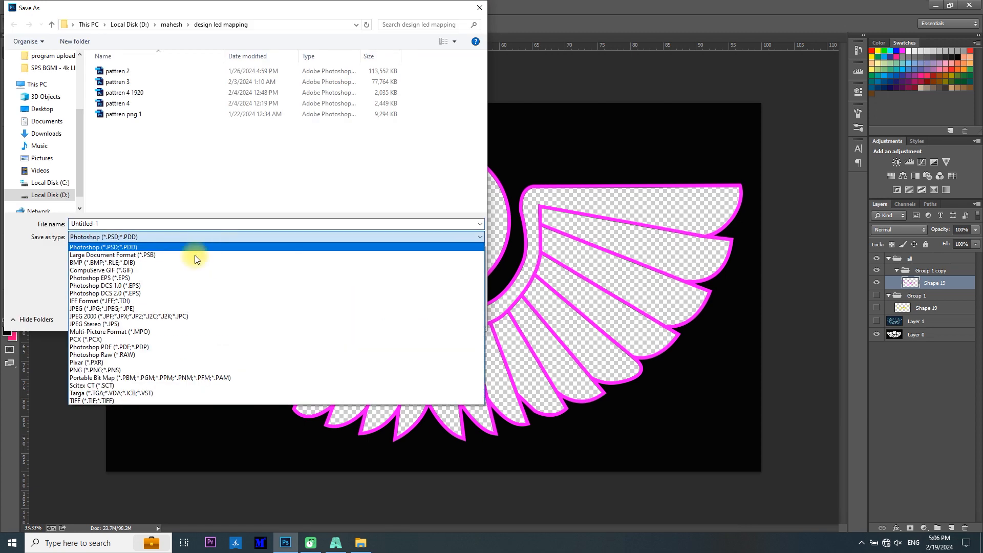
{"action": "left_click", "coordinate": [142, 358]}
{"action": "left_click", "coordinate": [134, 114]}
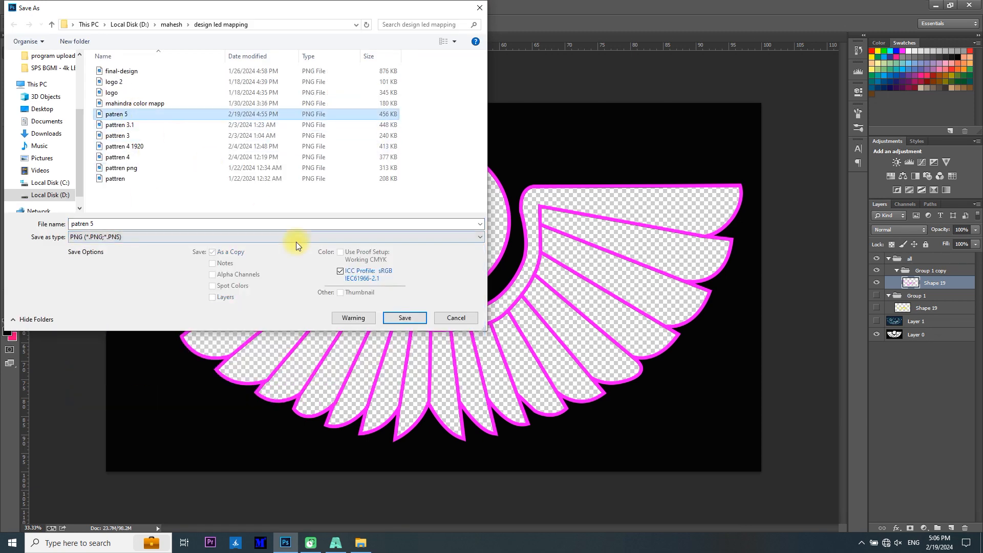
{"action": "left_click", "coordinate": [404, 318]}
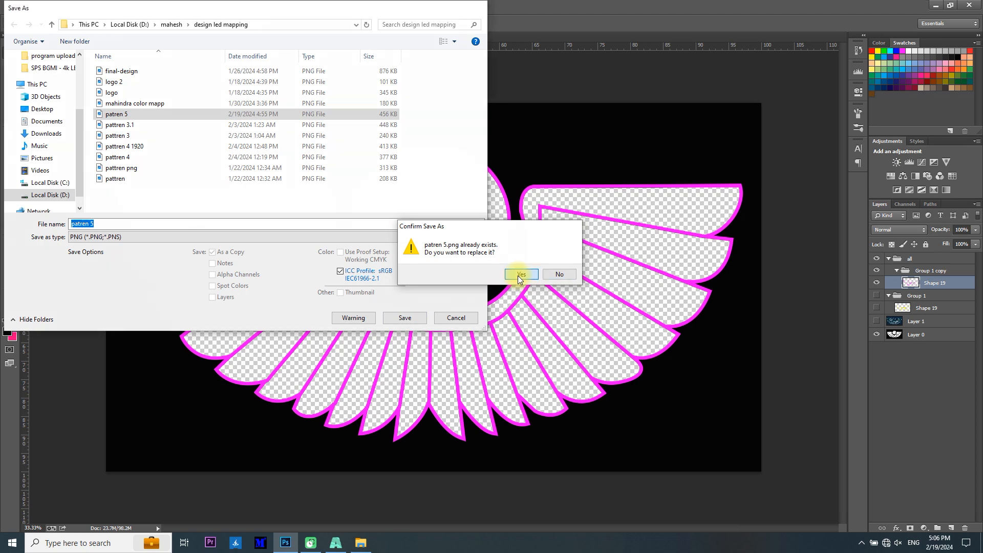
{"action": "left_click", "coordinate": [514, 272]}
{"action": "left_click", "coordinate": [517, 172]}
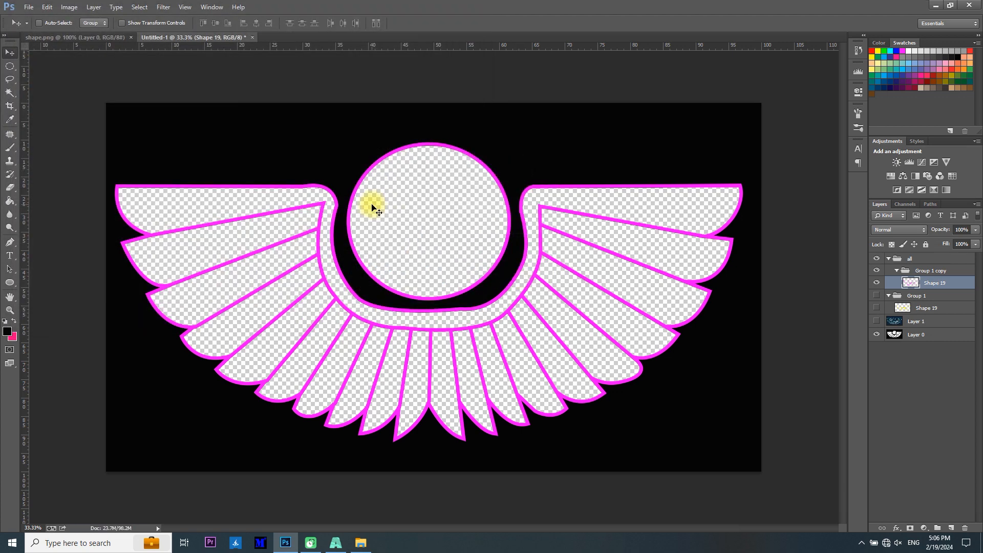
Save the layered document in Photoshop format as pattren 5 in the design led mapping folder
{"action": "key", "text": "ctrl+shift+s"}
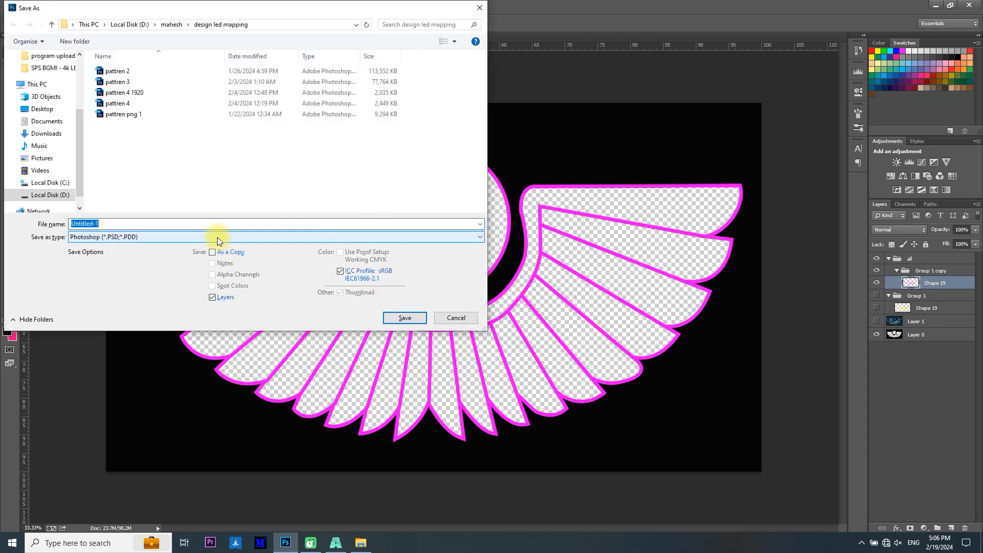
{"action": "type", "text": "pattren 5"}
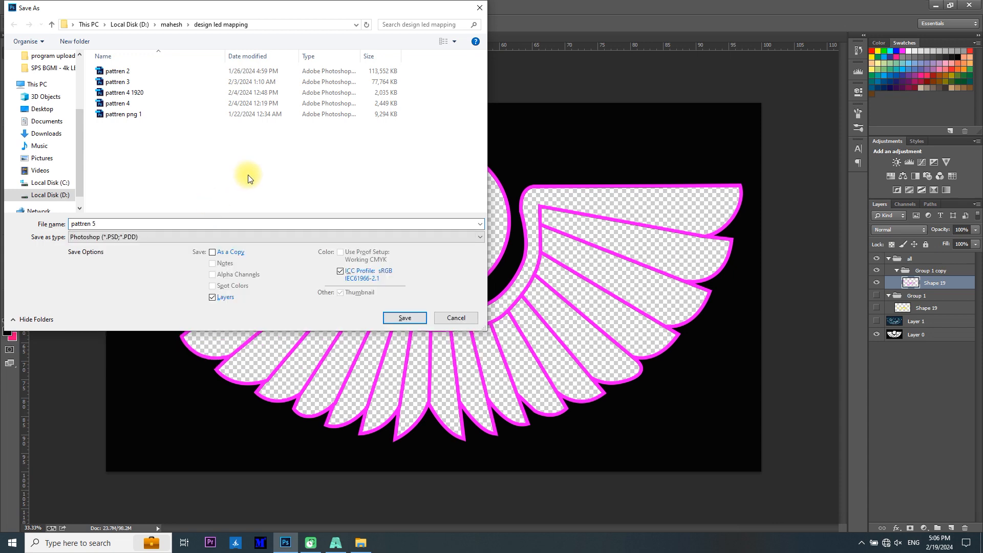
{"action": "left_click", "coordinate": [404, 318]}
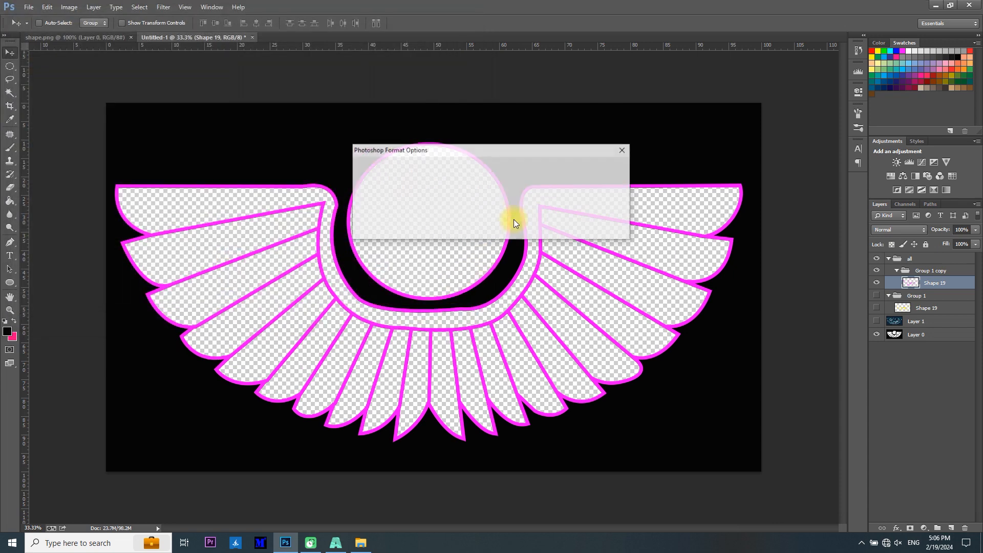
{"action": "left_click", "coordinate": [587, 168]}
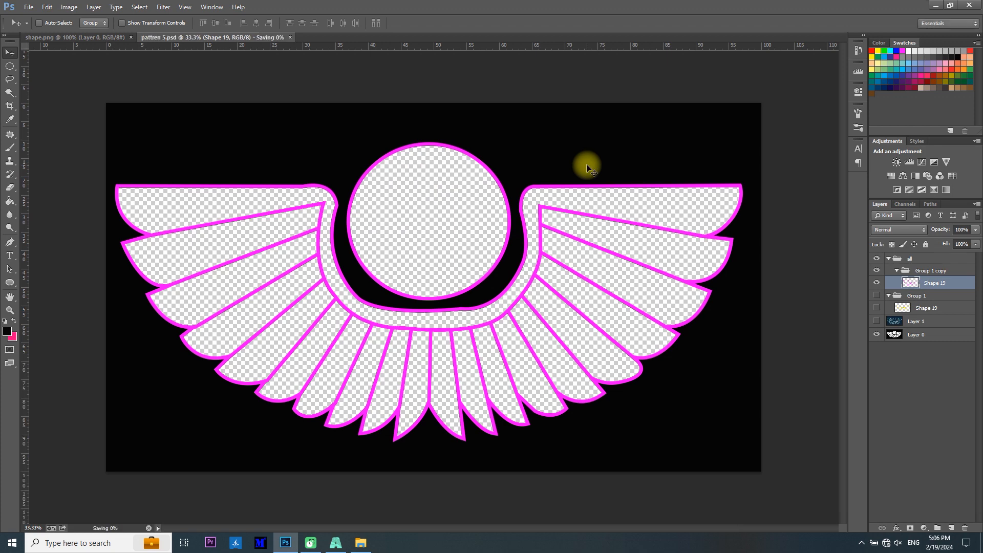
Switch to File Explorer and open the design led mapping folder on Local Disk (D:)
{"action": "left_click", "coordinate": [338, 547]}
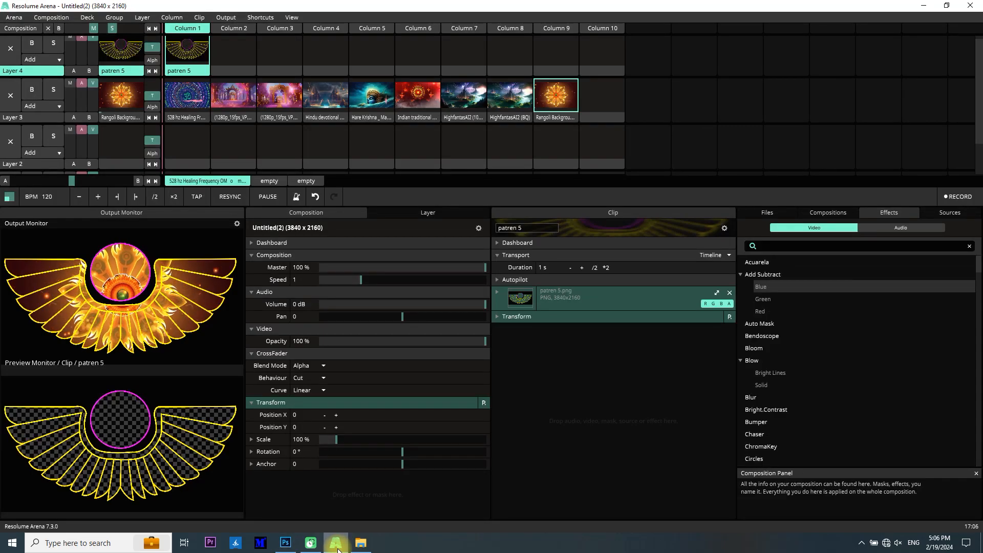
{"action": "left_click", "coordinate": [338, 548]}
{"action": "left_click", "coordinate": [361, 543]}
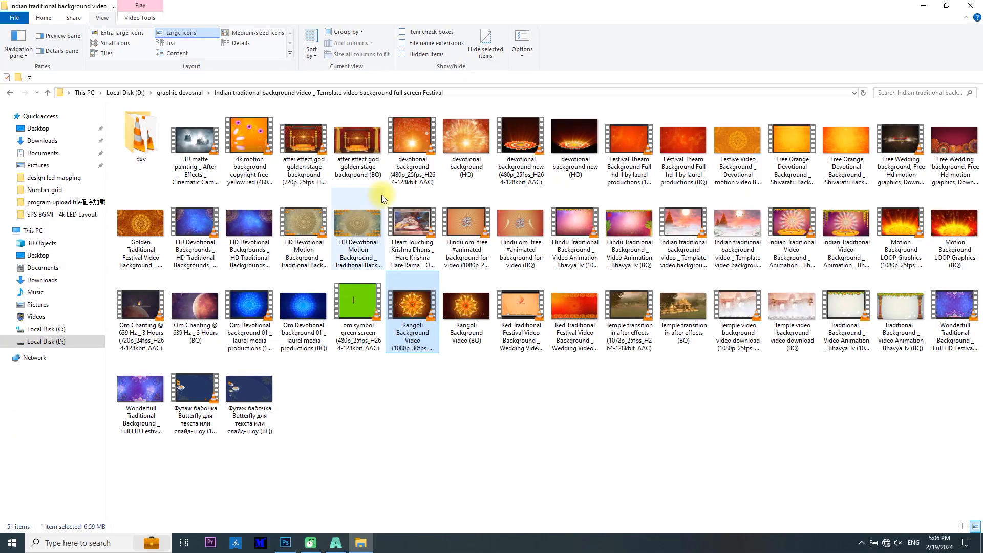
{"action": "left_click", "coordinate": [66, 342]}
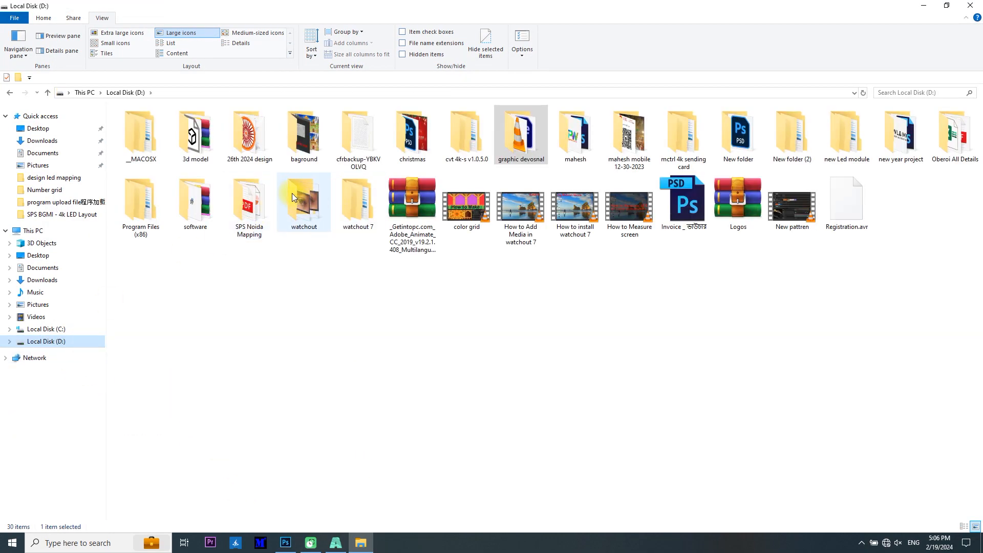
{"action": "double_click", "coordinate": [572, 135]}
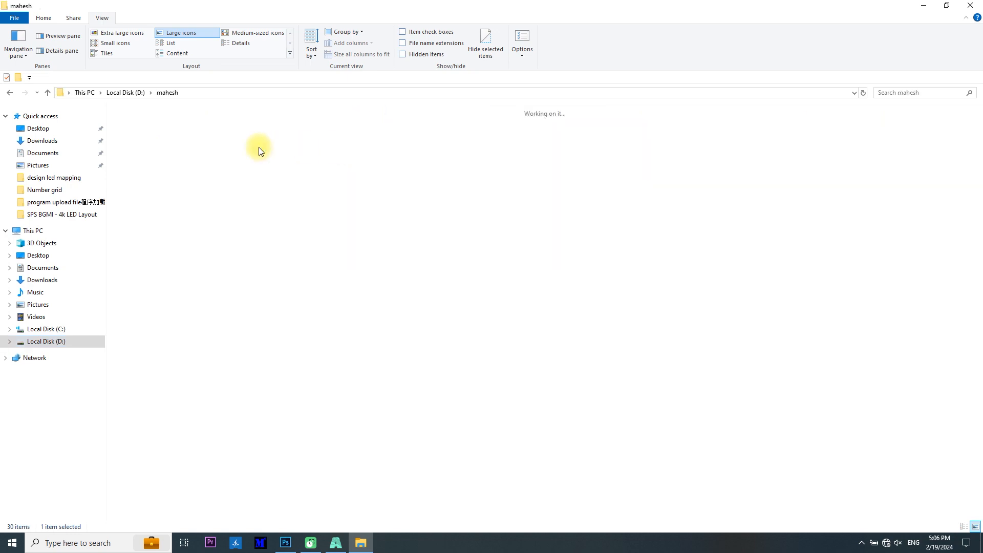
{"action": "double_click", "coordinate": [213, 140]}
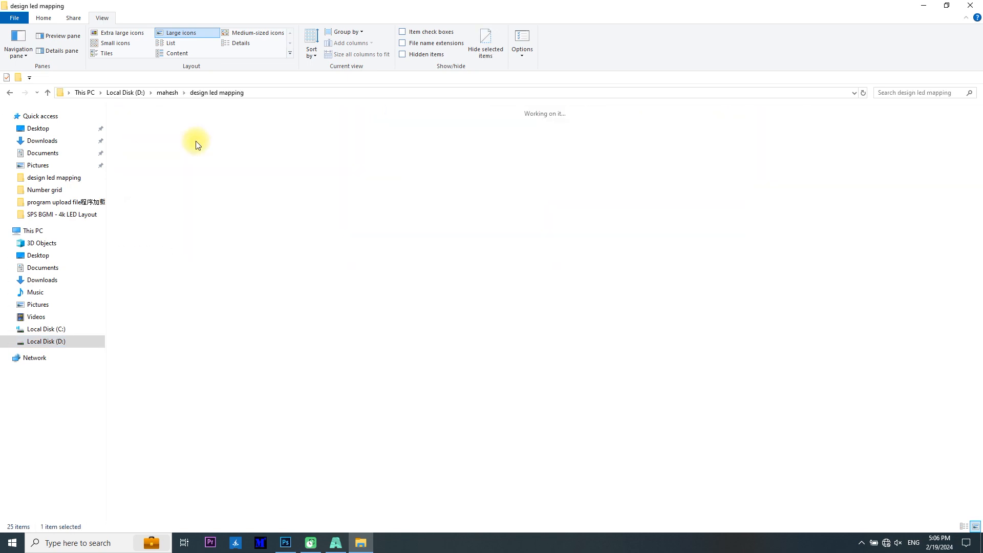
Load the patren 5 PNG into Layer 4's Column 1 slot in Resolume Arena and play Layer 3's 528 hz Healing clip beneath it
{"action": "left_click", "coordinate": [521, 136]}
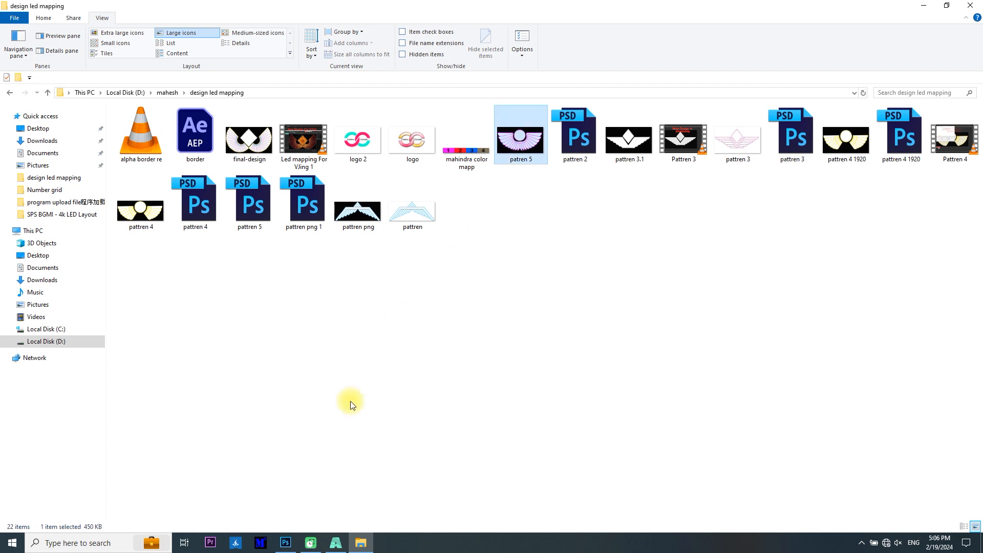
{"action": "left_click_drag", "start_coordinate": [333, 529], "coordinate": [186, 47]}
{"action": "left_click", "coordinate": [186, 48]}
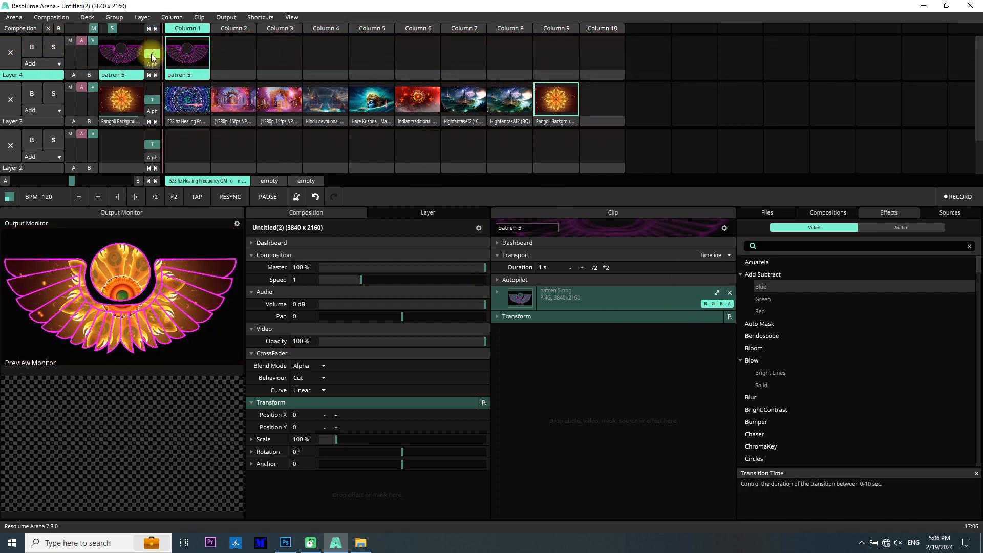
{"action": "left_click", "coordinate": [195, 104]}
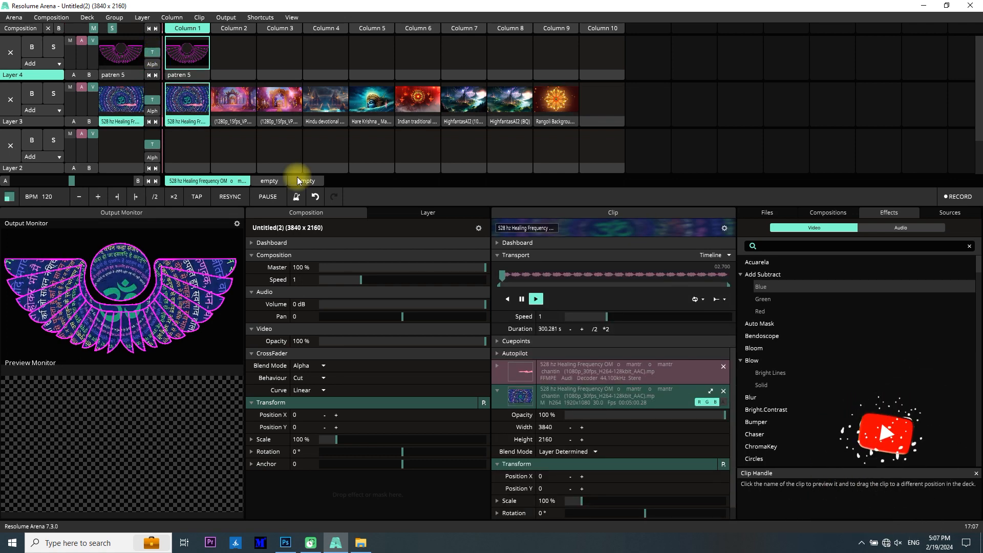
{"action": "left_click", "coordinate": [497, 392]}
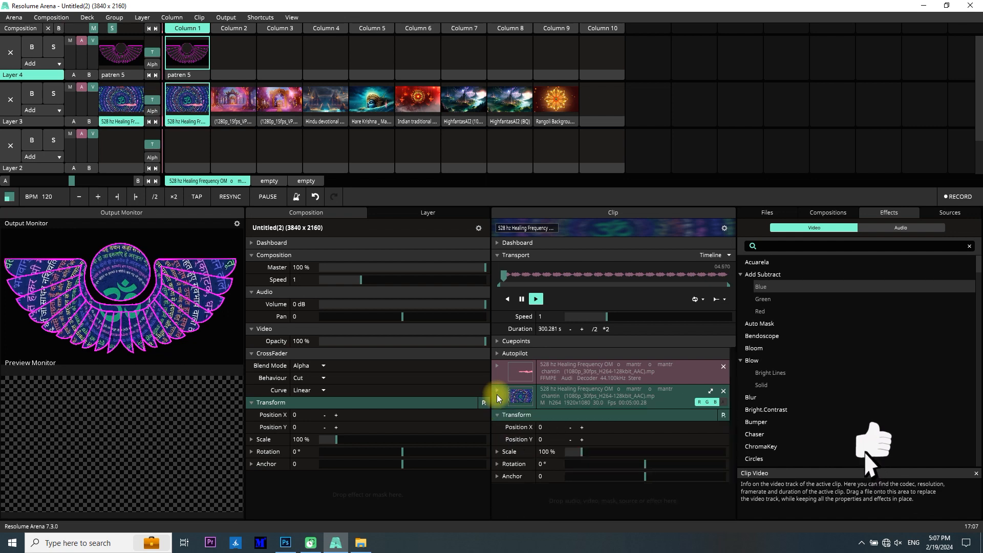
Add the Blue variant of Add Subtract to the patren 5 clip and switch the effect to its Red preset
{"action": "left_click", "coordinate": [200, 72]}
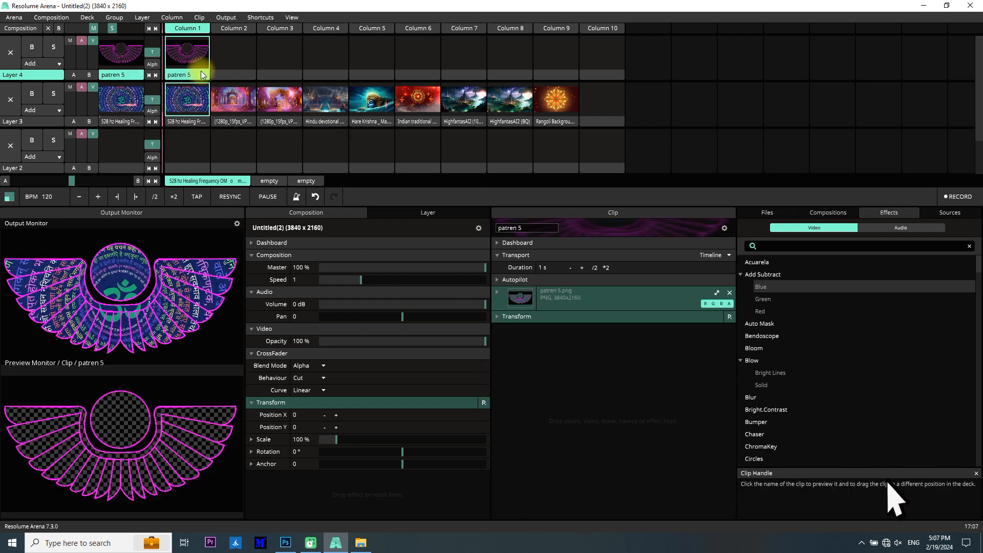
{"action": "left_click_drag", "start_coordinate": [761, 287], "coordinate": [604, 395]}
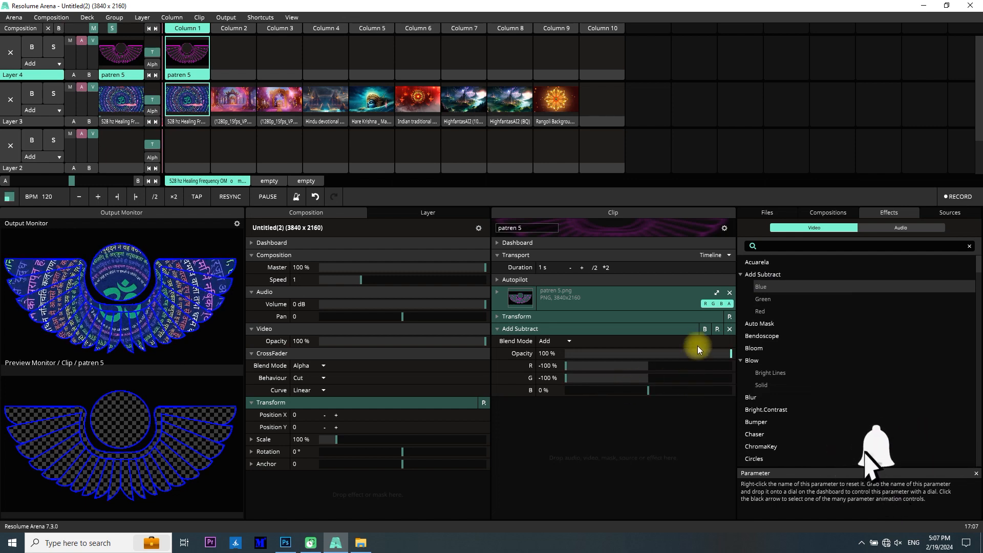
{"action": "left_click", "coordinate": [716, 328]}
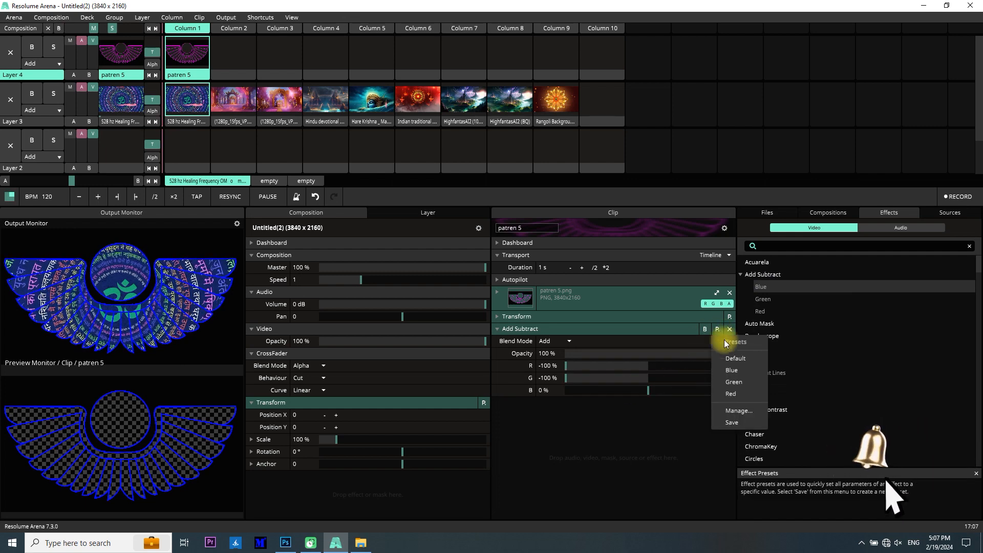
{"action": "left_click", "coordinate": [730, 394]}
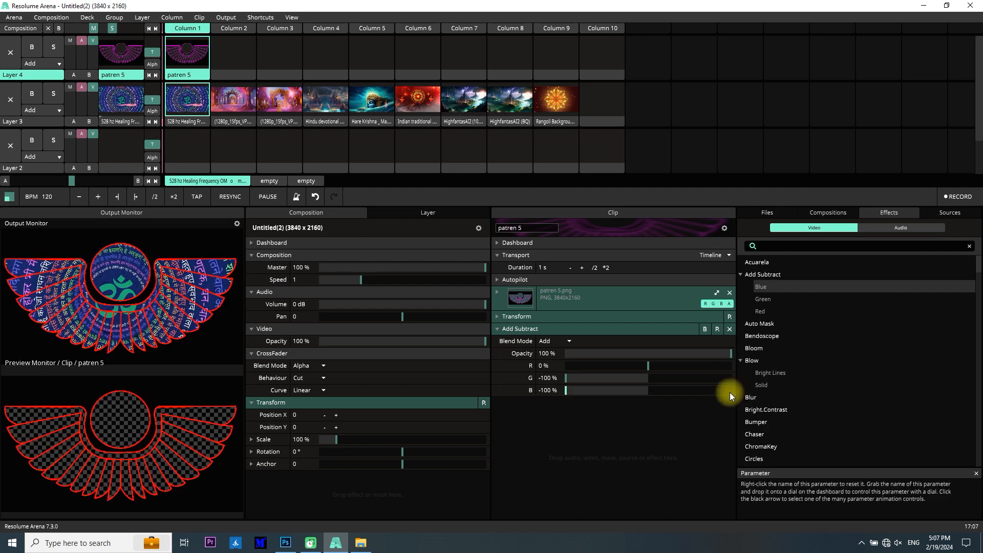
Open the Advanced Output window and move it clear of the Layer 3 clips
{"action": "left_click", "coordinate": [225, 19]}
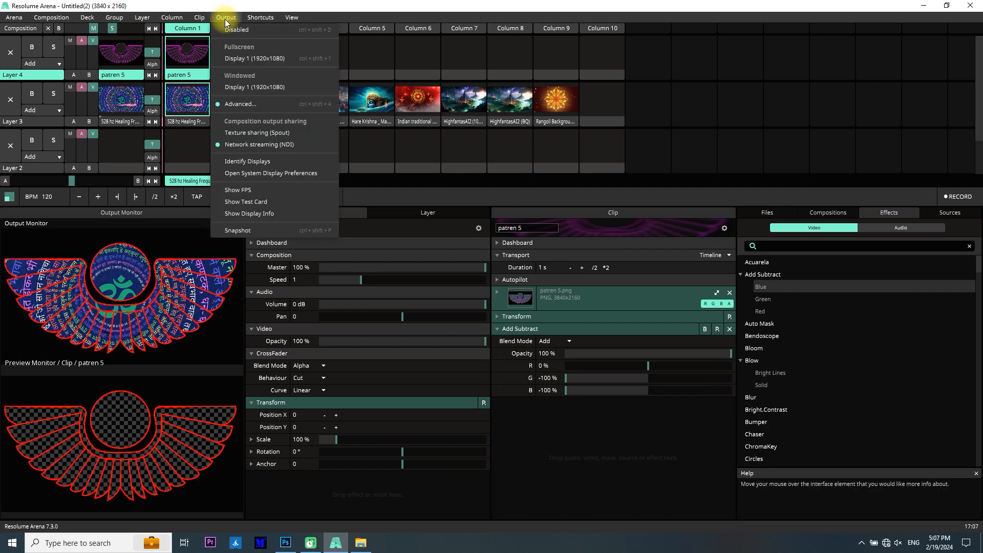
{"action": "left_click", "coordinate": [237, 104]}
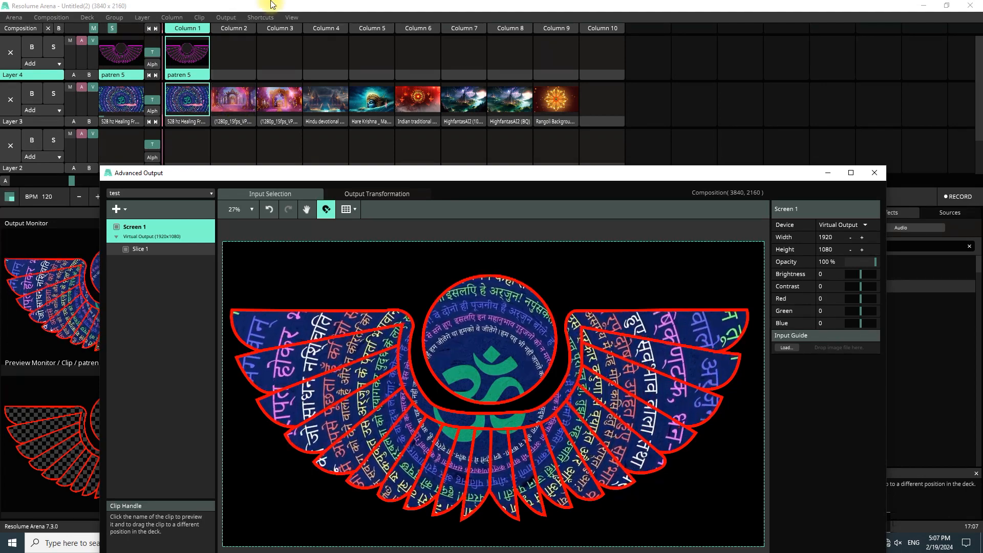
{"action": "left_click_drag", "start_coordinate": [464, 178], "coordinate": [523, 146]}
Preview the wing mask over Layer 3's clips in Columns 7, 8, 6 and 5, ending on the Hindu devotional clip in Column 4
{"action": "left_click", "coordinate": [451, 94]}
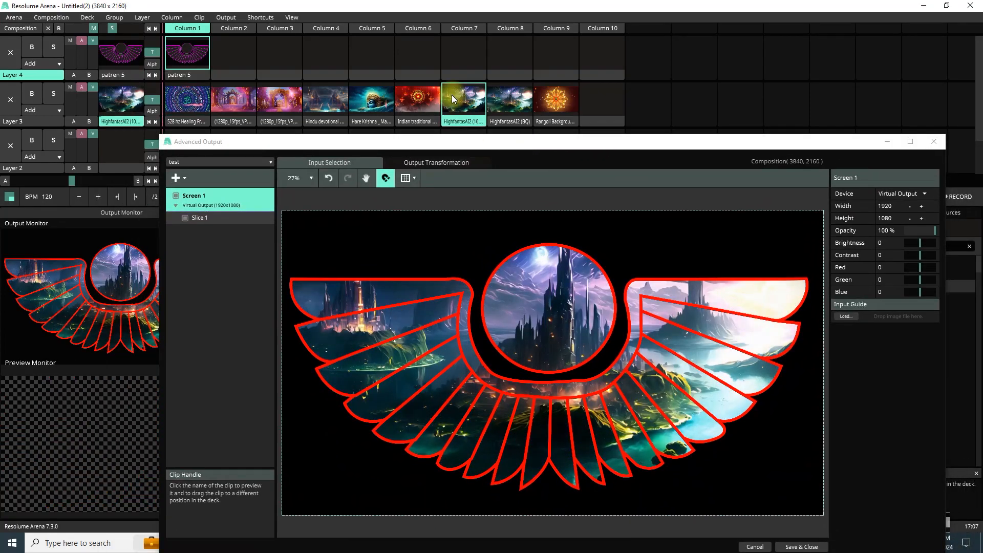
{"action": "left_click", "coordinate": [516, 104]}
{"action": "left_click", "coordinate": [423, 99]}
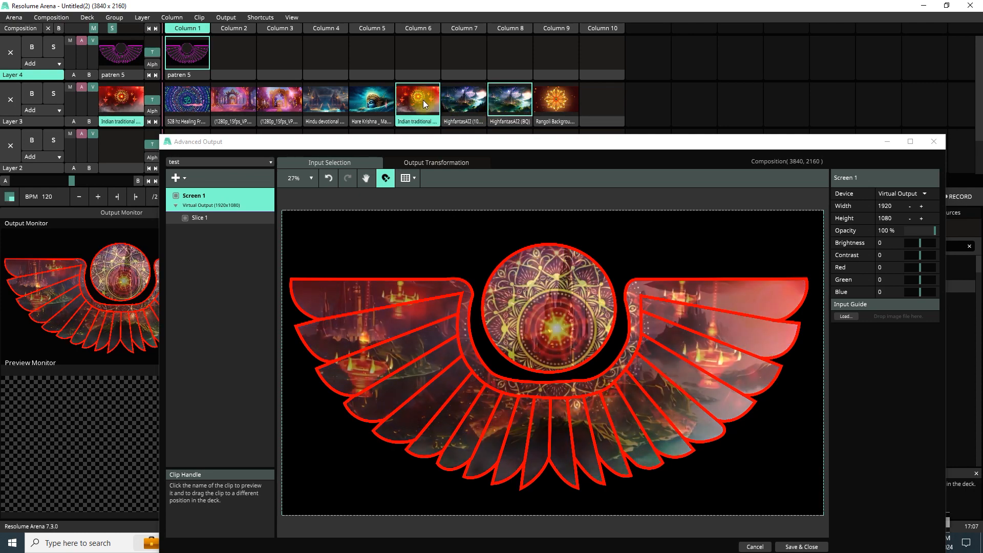
{"action": "left_click", "coordinate": [374, 103]}
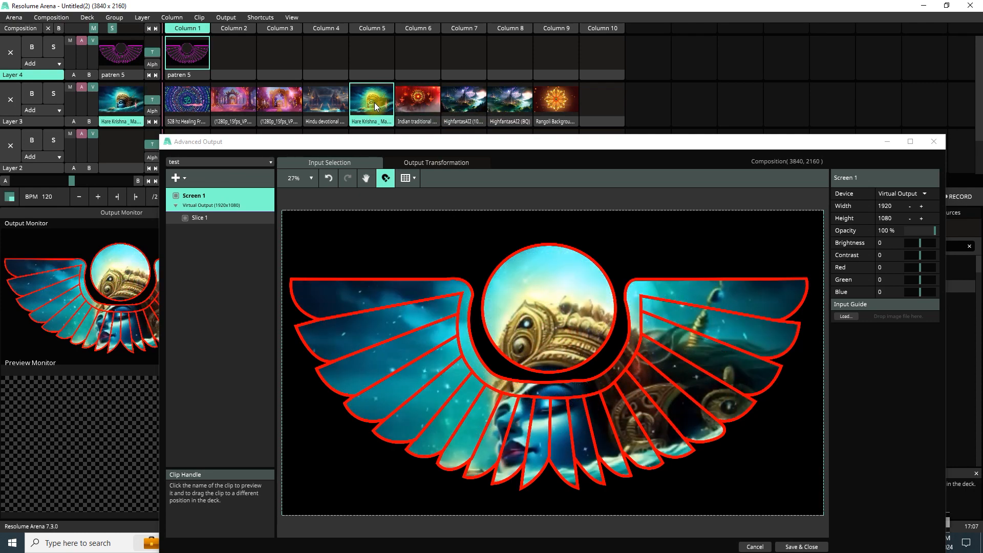
{"action": "left_click", "coordinate": [321, 103]}
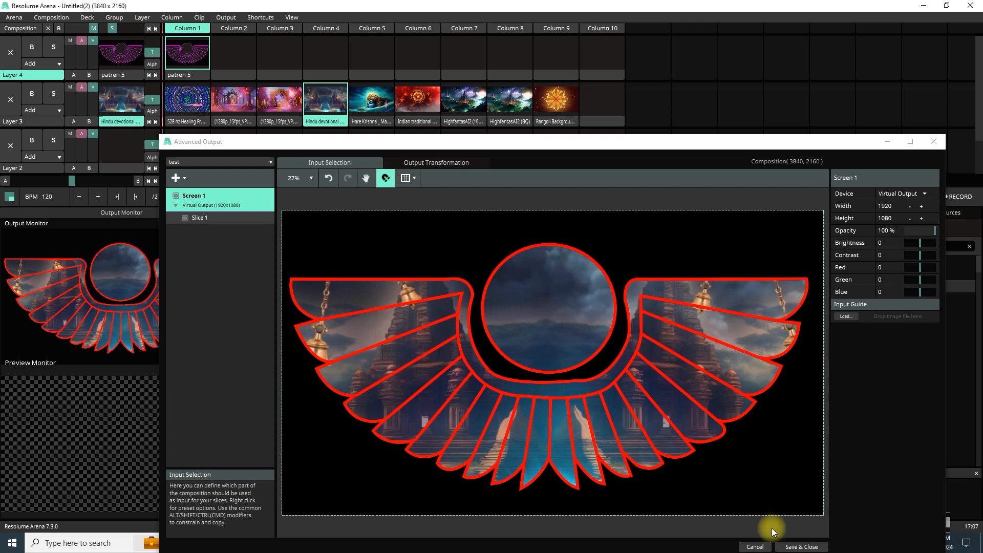
Save and close the Advanced Output setup, and collapse the Hindu devotional clip's transport and video settings
{"action": "left_click", "coordinate": [801, 546]}
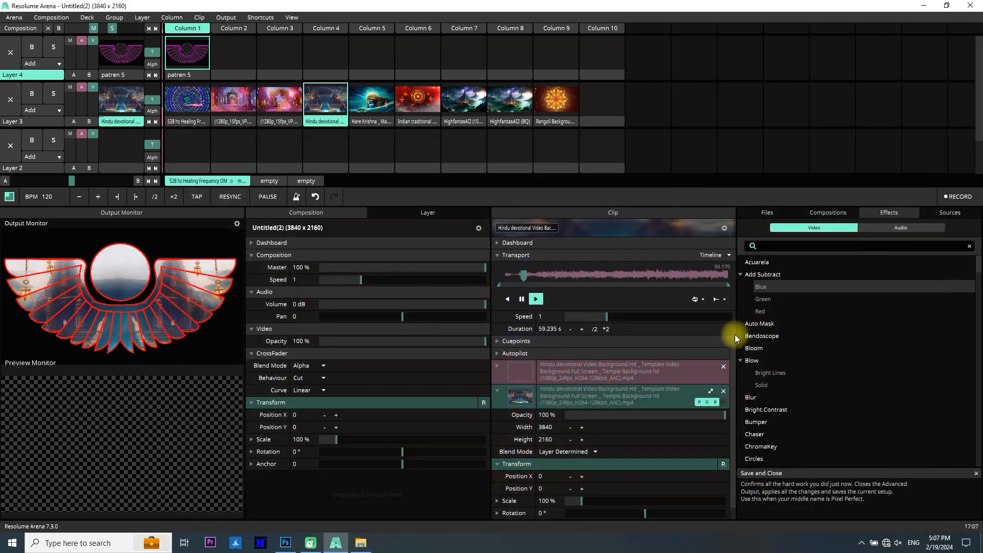
{"action": "left_click", "coordinate": [499, 254]}
{"action": "left_click", "coordinate": [494, 316]}
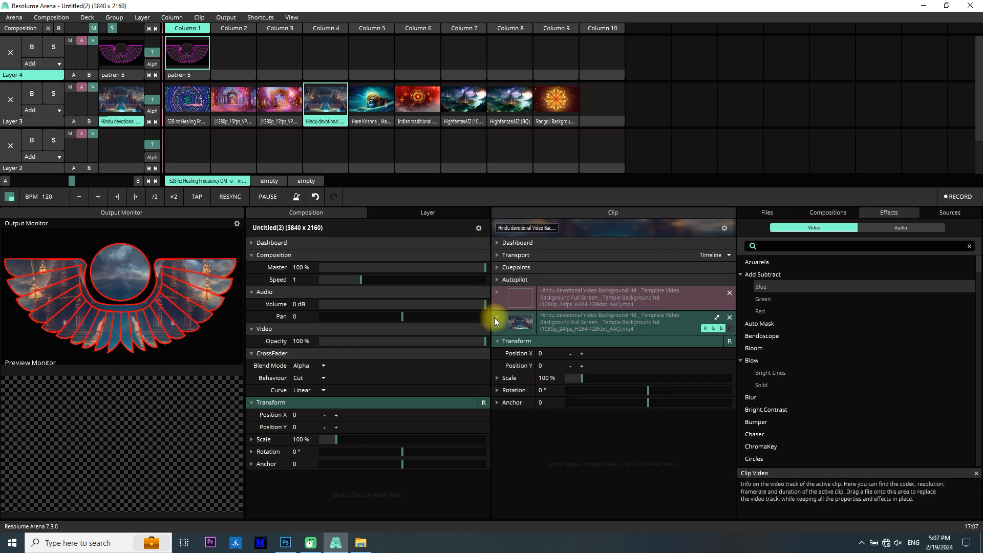
Find the Radar effect and add it to the patren 5 clip below Add Subtract
{"action": "left_click", "coordinate": [186, 73]}
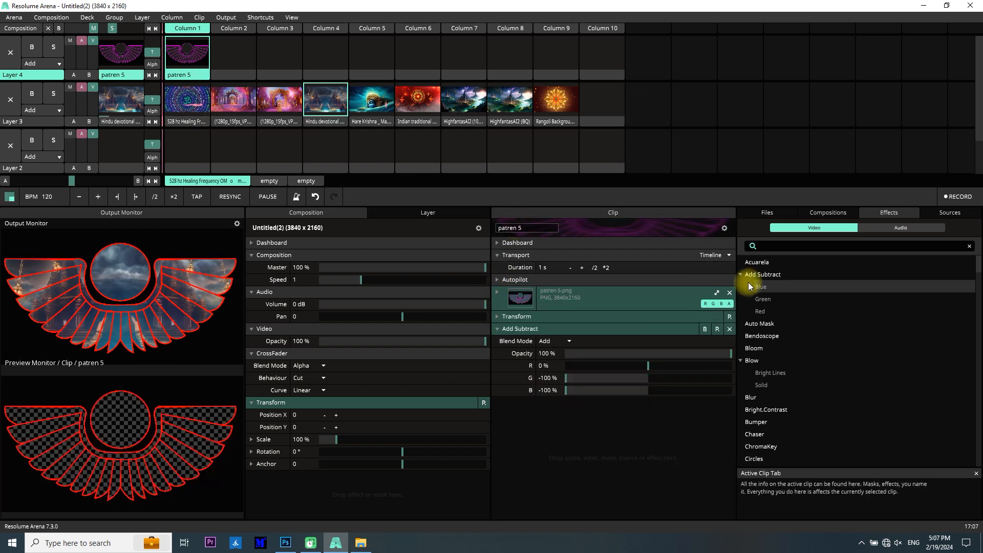
{"action": "left_click", "coordinate": [793, 246]}
{"action": "type", "text": "rada"}
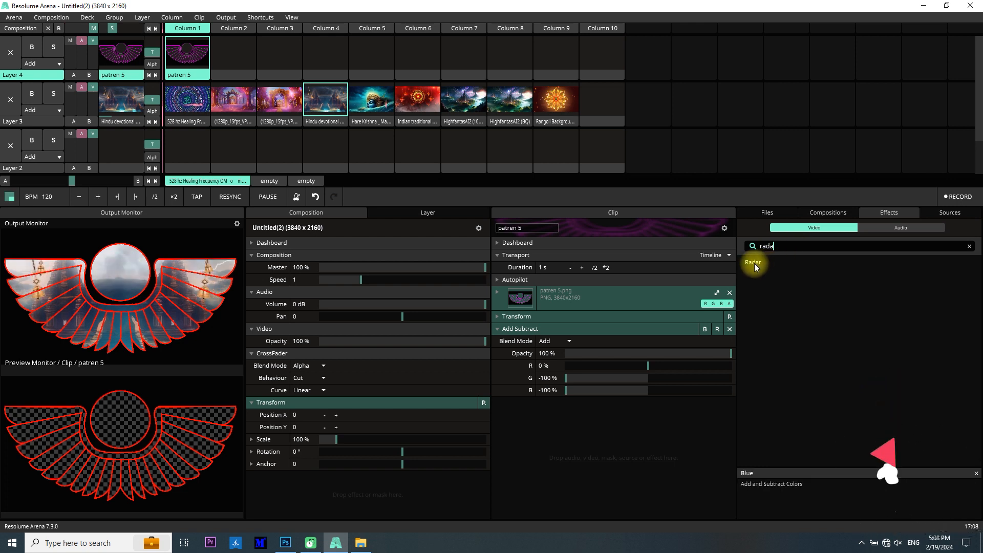
{"action": "left_click_drag", "start_coordinate": [755, 267], "coordinate": [607, 452]}
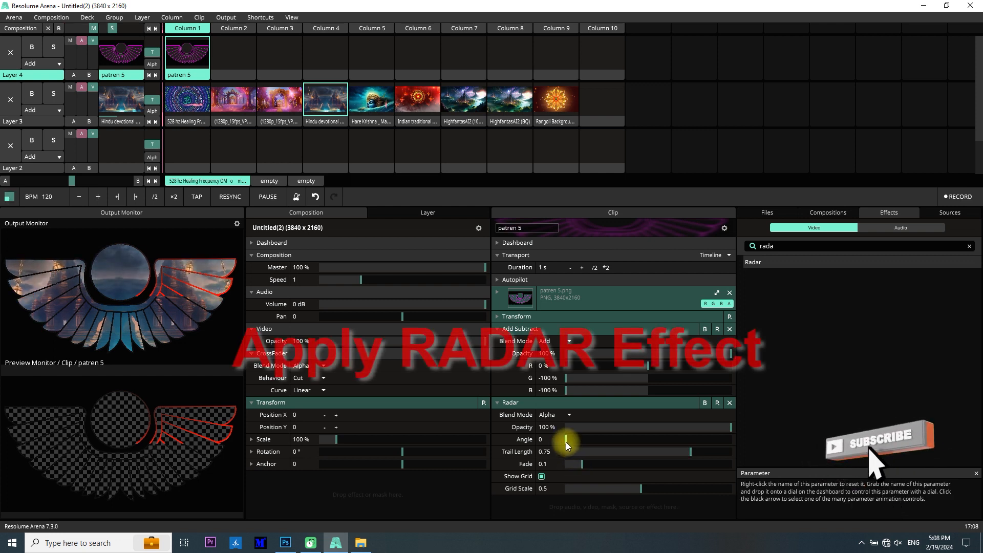
Animate the Radar effect's Angle parameter with the Timeline mode
{"action": "mouse_move", "coordinate": [567, 441]}
{"action": "left_click", "coordinate": [497, 439]}
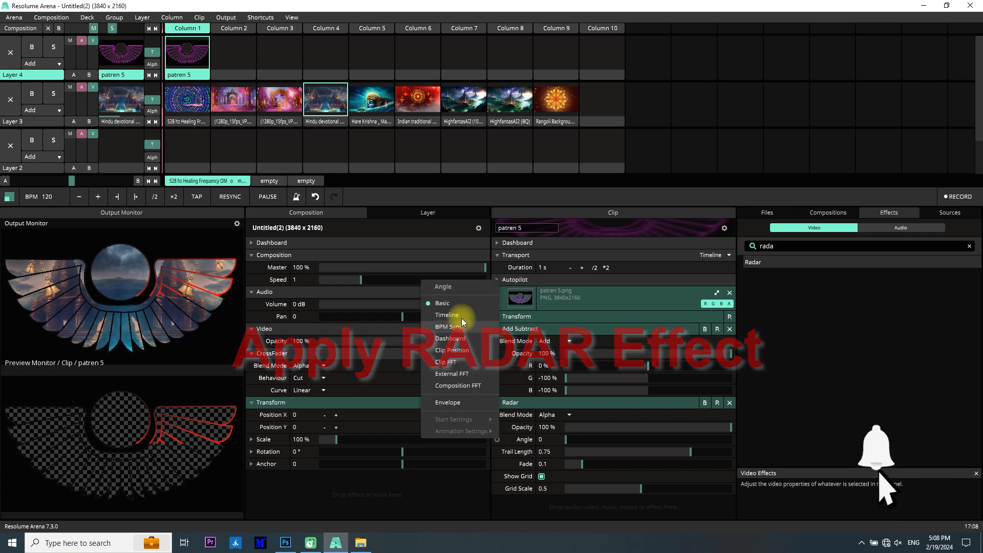
{"action": "left_click", "coordinate": [459, 315]}
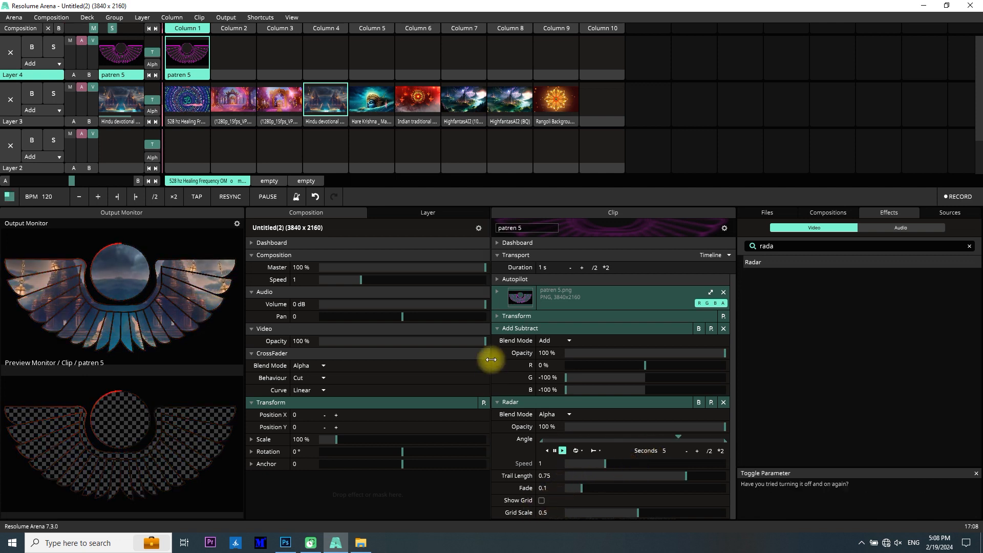
Collapse the Radar effect's settings on the patren 5 clip and leave the Add Subtract settings expanded
{"action": "left_click", "coordinate": [497, 329]}
{"action": "left_click", "coordinate": [496, 341]}
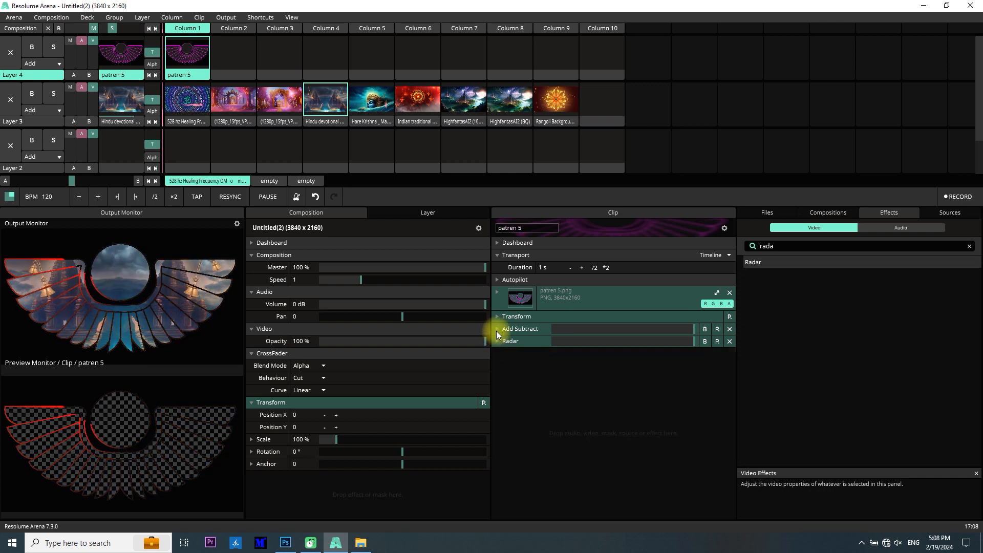
{"action": "left_click", "coordinate": [497, 329]}
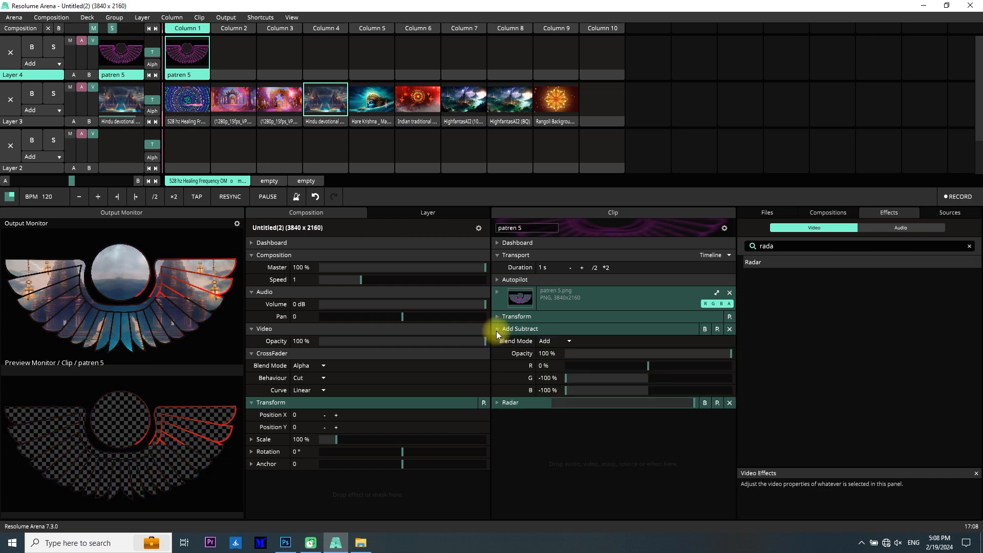
Try Add Subtract's Green and Blue presets on the patren 5 clip, keeping the green level at -100 % before switching
{"action": "left_click_drag", "start_coordinate": [565, 379], "coordinate": [543, 379]}
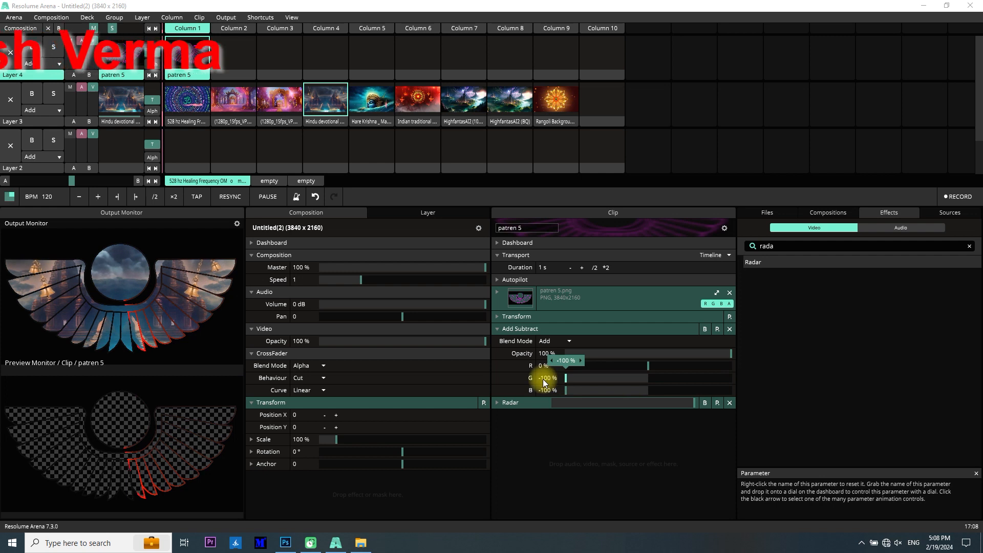
{"action": "left_click", "coordinate": [717, 329]}
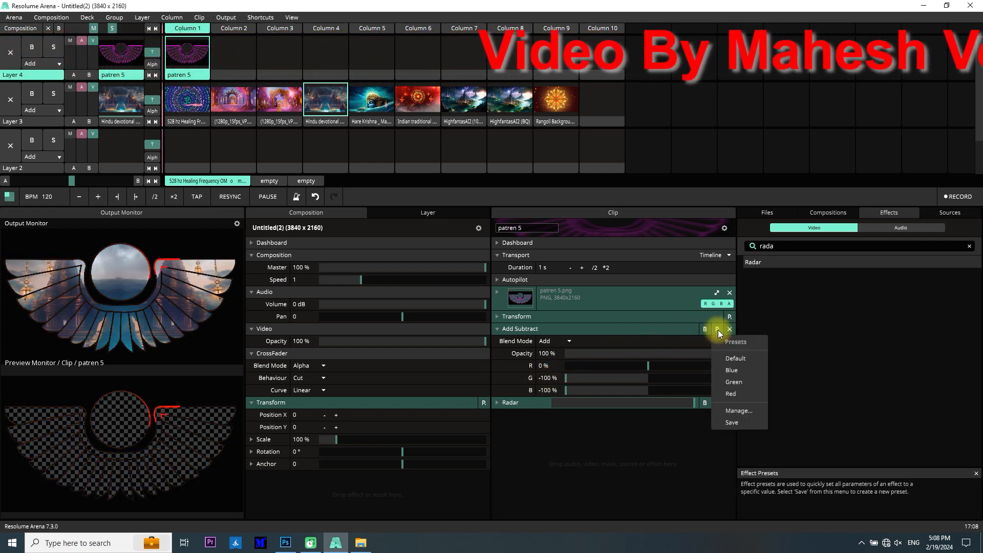
{"action": "left_click", "coordinate": [725, 381]}
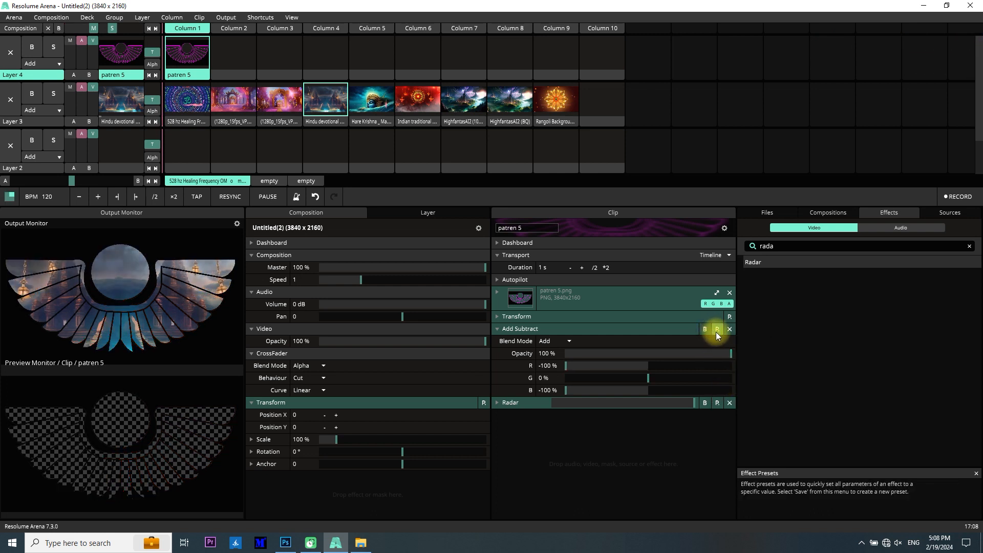
{"action": "left_click", "coordinate": [716, 331]}
{"action": "left_click", "coordinate": [727, 371]}
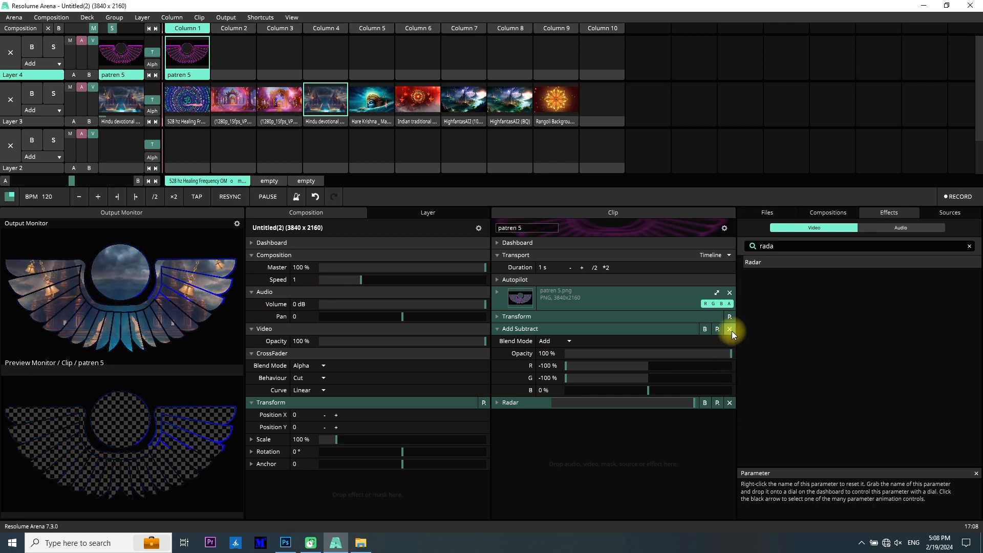
Try Add Subtract levels of about 83 % for R and 0.31 % for B, and remove that effect from the patren 5 clip
{"action": "left_click_drag", "start_coordinate": [646, 391], "coordinate": [720, 416]}
{"action": "left_click_drag", "start_coordinate": [792, 425], "coordinate": [649, 427]}
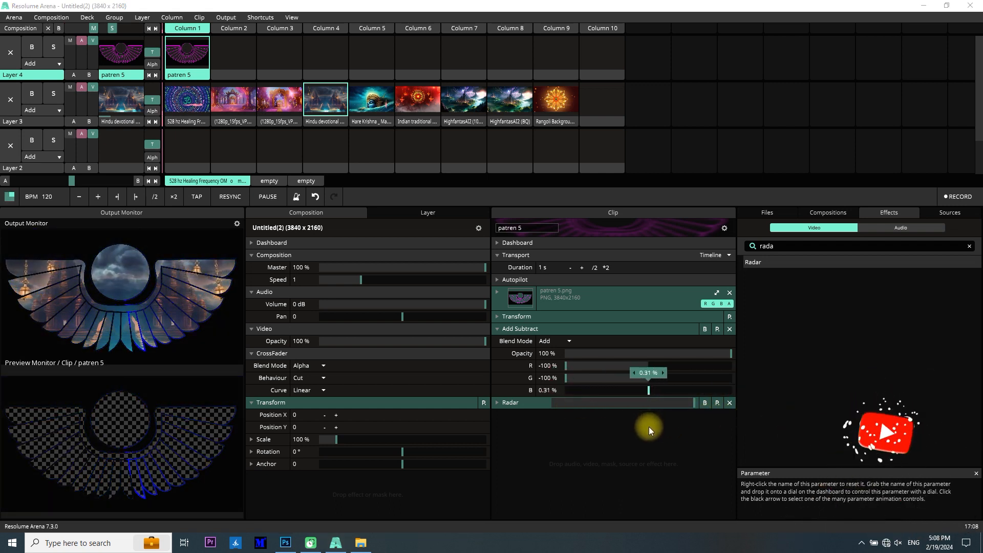
{"action": "left_click_drag", "start_coordinate": [566, 366], "coordinate": [718, 374]}
{"action": "left_click_drag", "start_coordinate": [606, 383], "coordinate": [529, 390]}
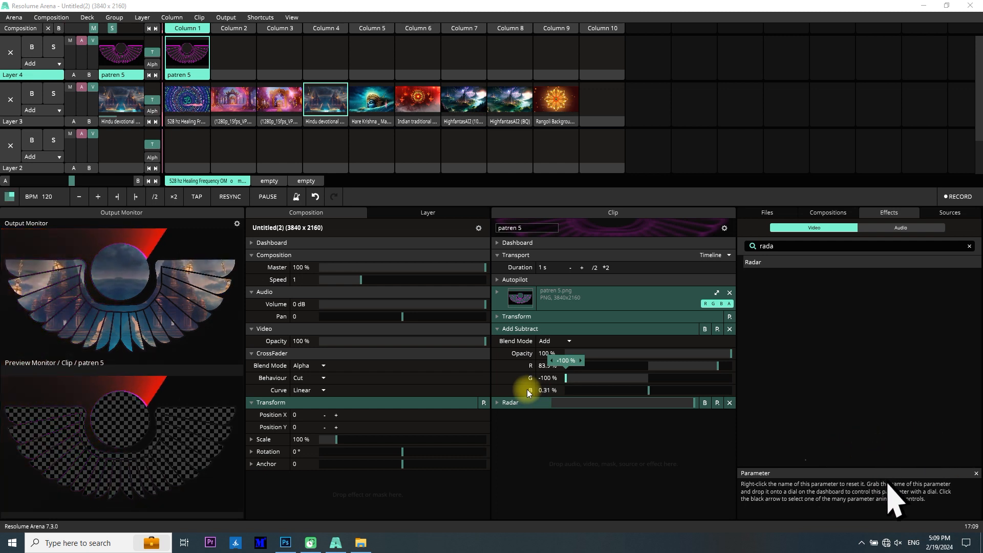
{"action": "left_click", "coordinate": [729, 329]}
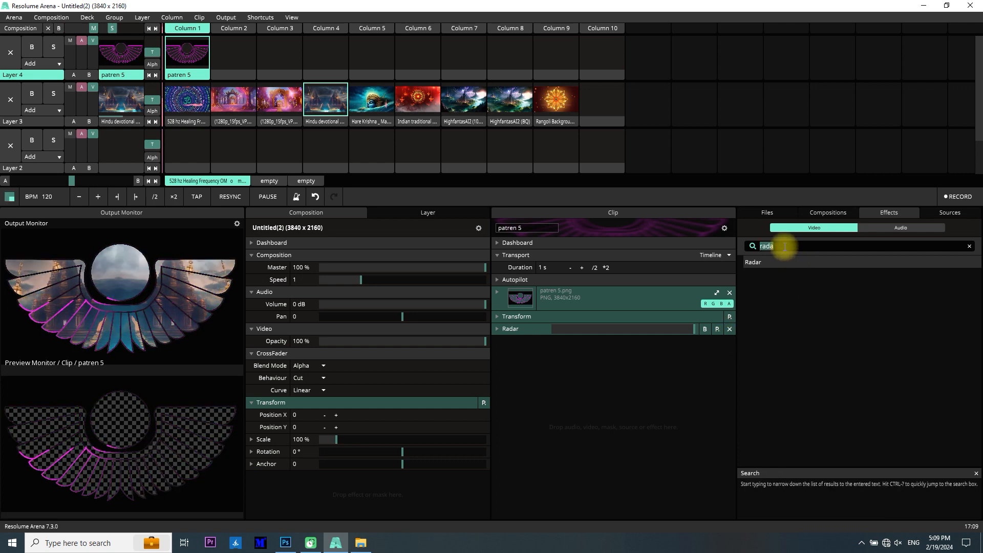
Search the video effects for "colo" and add Color Pass below Radar on the patren 5 clip
{"action": "type", "text": "colo"}
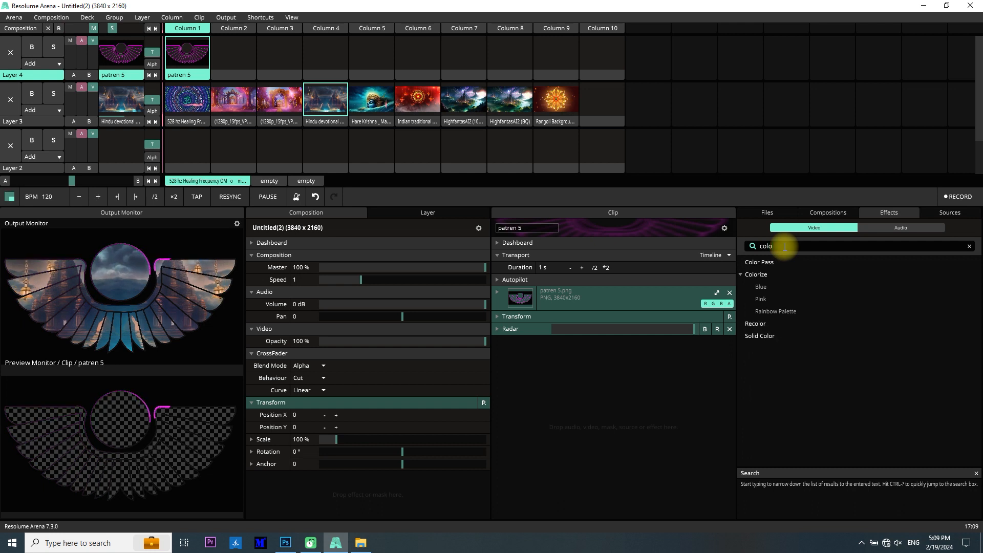
{"action": "left_click_drag", "start_coordinate": [756, 335], "coordinate": [773, 311]}
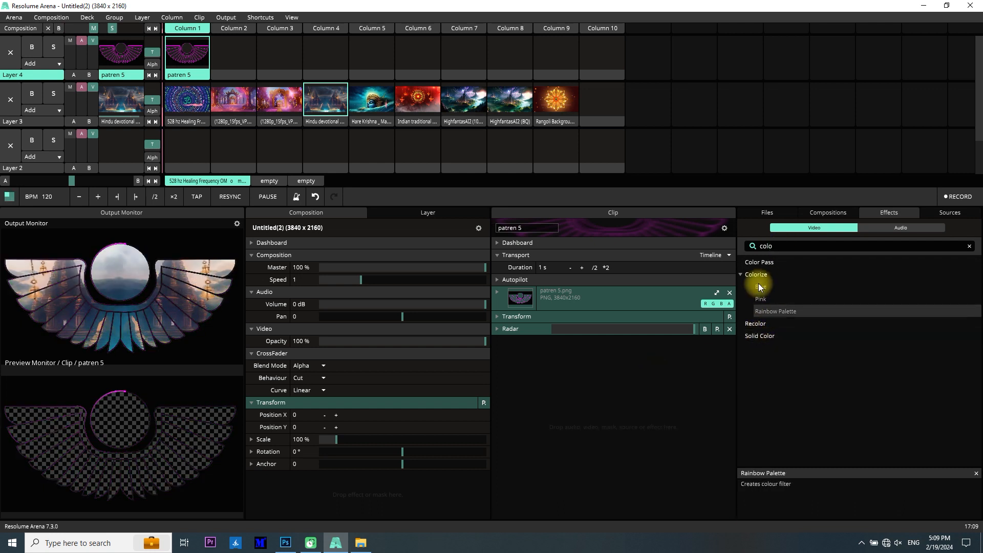
{"action": "left_click_drag", "start_coordinate": [759, 267], "coordinate": [659, 376]}
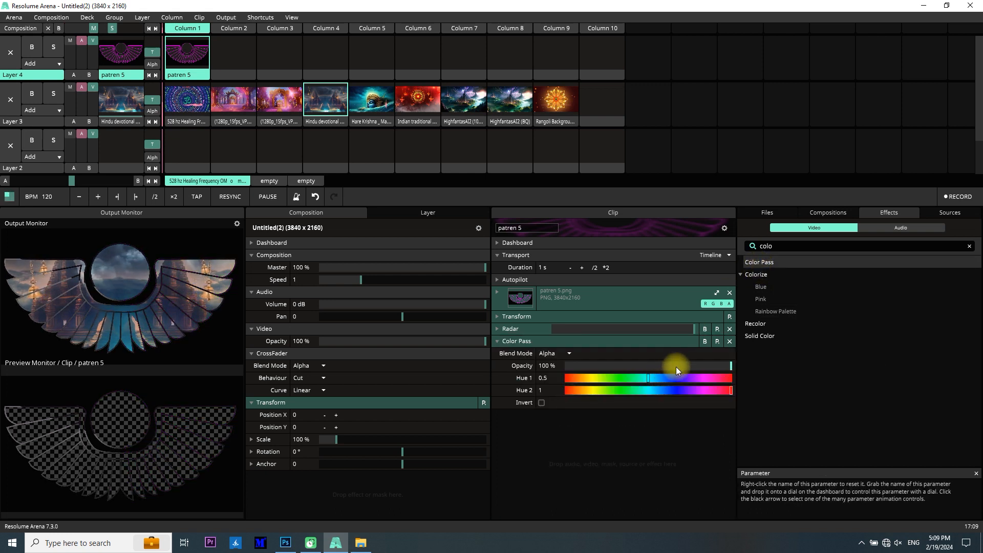
Try Color Pass's Hue 2 at about 0.48 and at 0, keeping Hue 1 at 0.5
{"action": "mouse_move", "coordinate": [648, 377]}
{"action": "left_mouse_down"}
{"action": "mouse_move", "coordinate": [585, 380]}
{"action": "mouse_move", "coordinate": [646, 381]}
{"action": "left_mouse_up"}
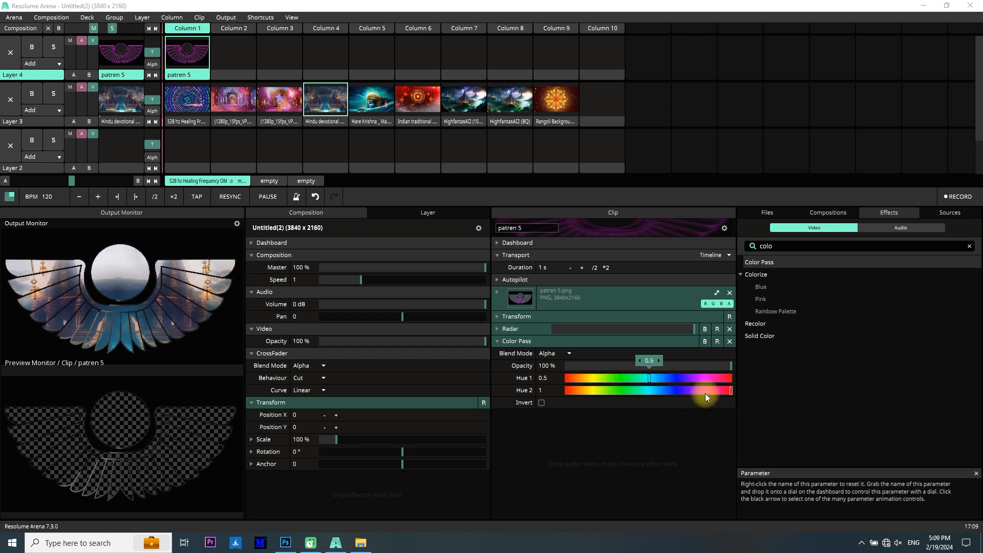
{"action": "left_click", "coordinate": [723, 388]}
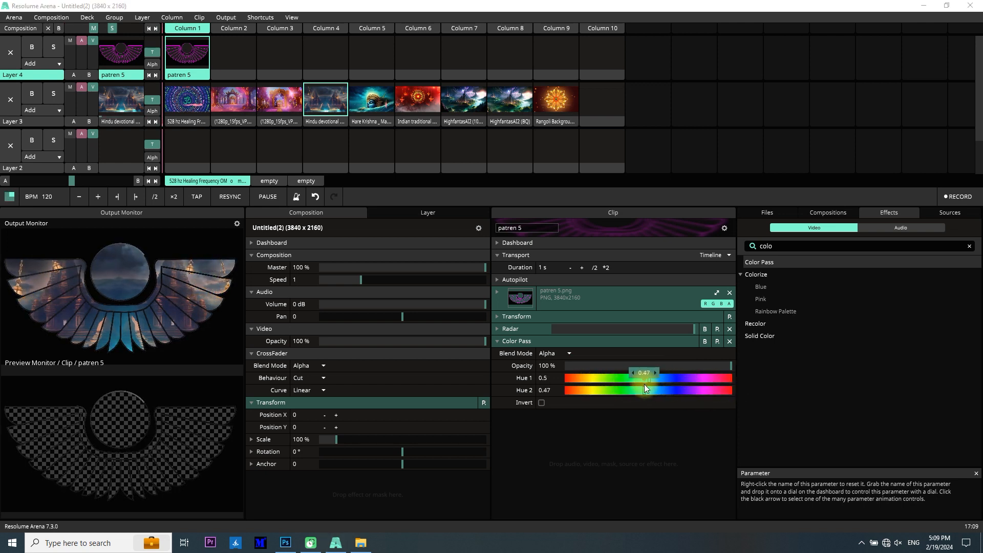
{"action": "left_click_drag", "start_coordinate": [643, 385], "coordinate": [650, 376]}
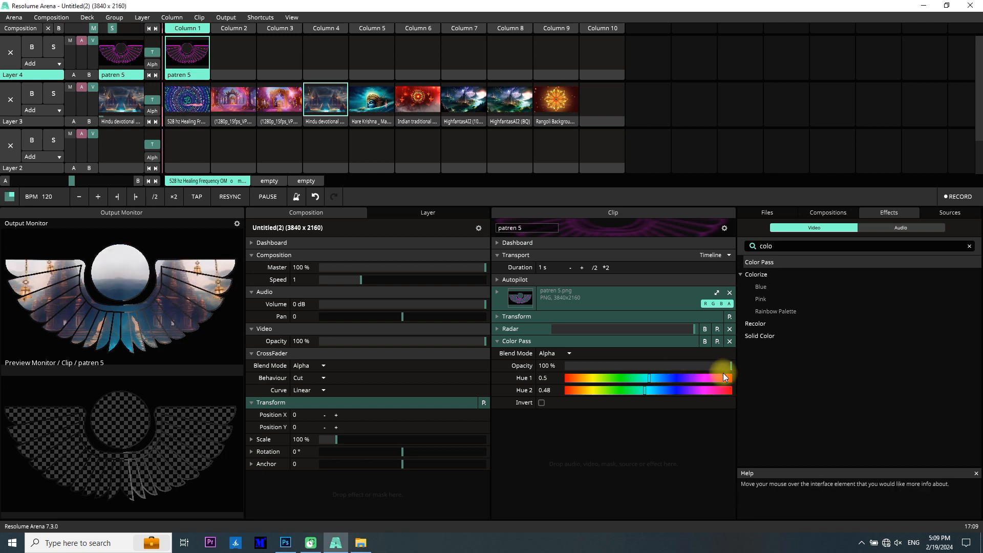
{"action": "left_click_drag", "start_coordinate": [644, 391], "coordinate": [557, 390]}
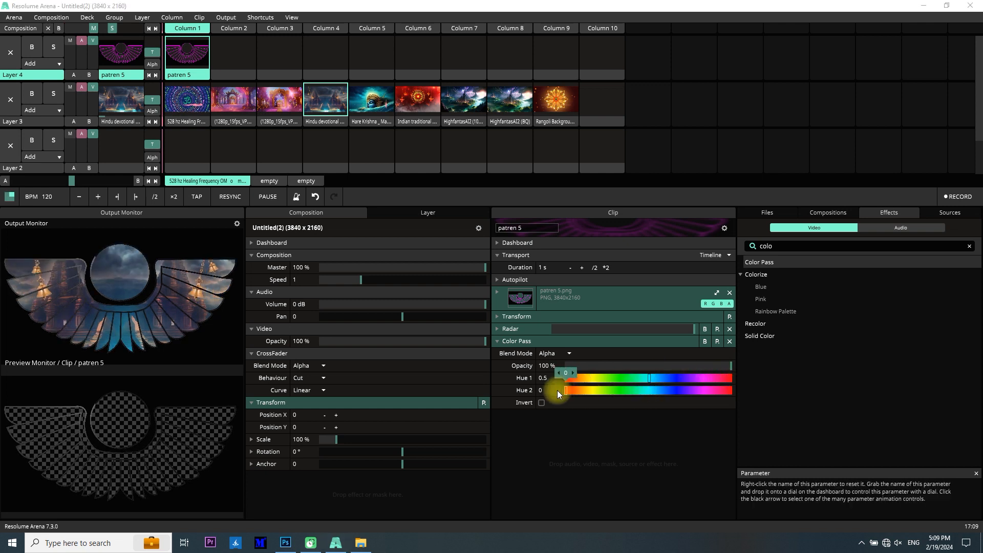
Try Color Pass's Invert option with Hue 2 at 1, and remove the effect from the patren 5 clip
{"action": "left_click", "coordinate": [541, 403]}
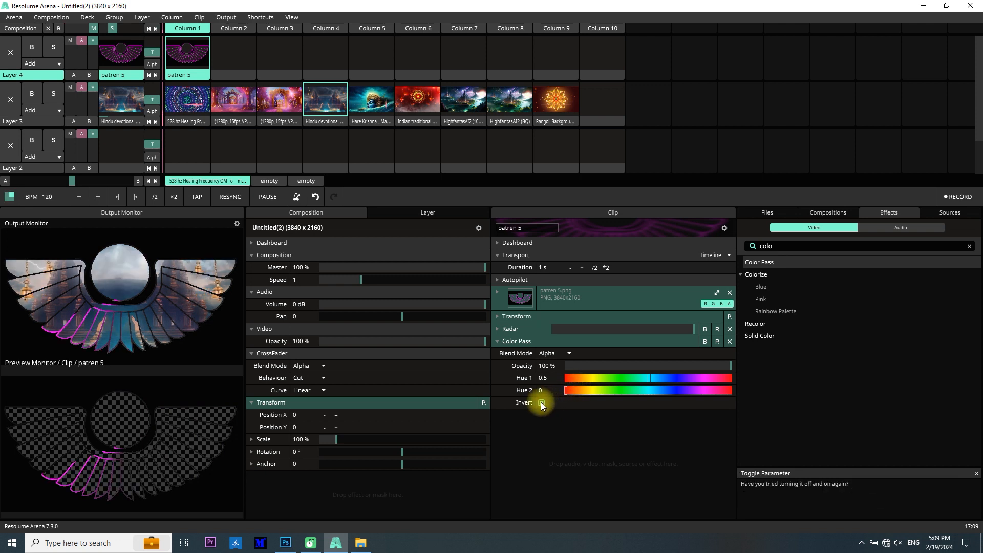
{"action": "left_click_drag", "start_coordinate": [566, 392], "coordinate": [765, 392]}
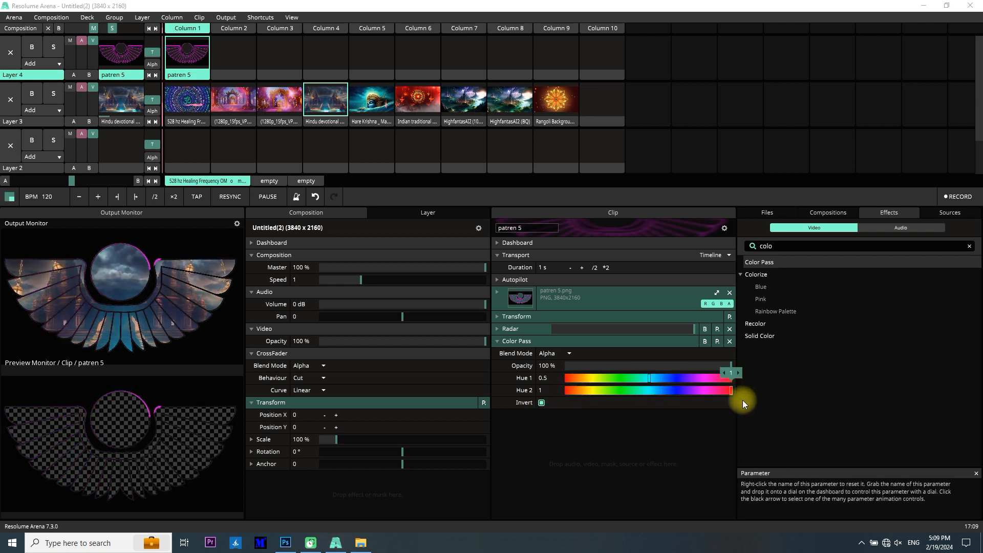
{"action": "left_click", "coordinate": [541, 403]}
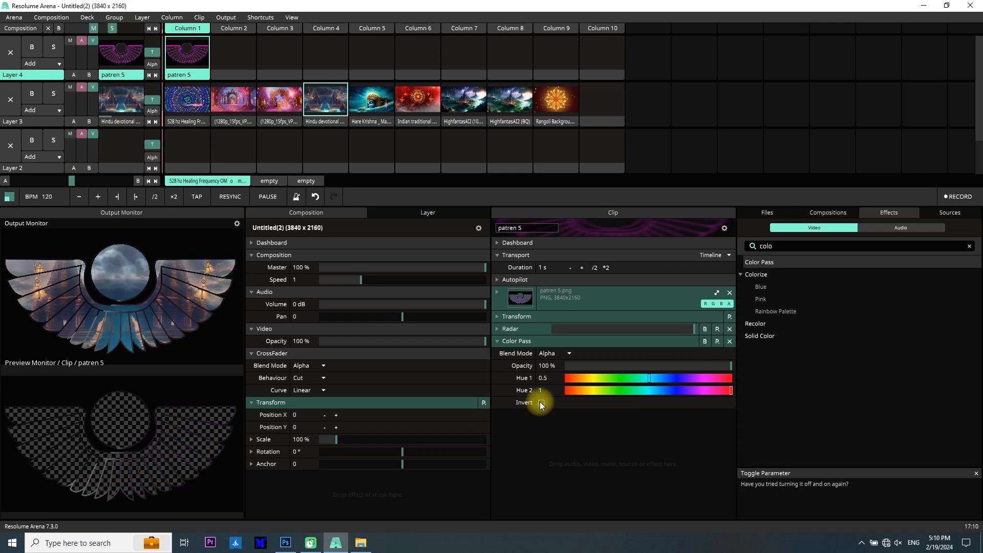
{"action": "left_click", "coordinate": [732, 342]}
Search the video effects for "whi" and try the Static effect's White Only preset on the patren 5 clip
{"action": "left_click", "coordinate": [783, 245]}
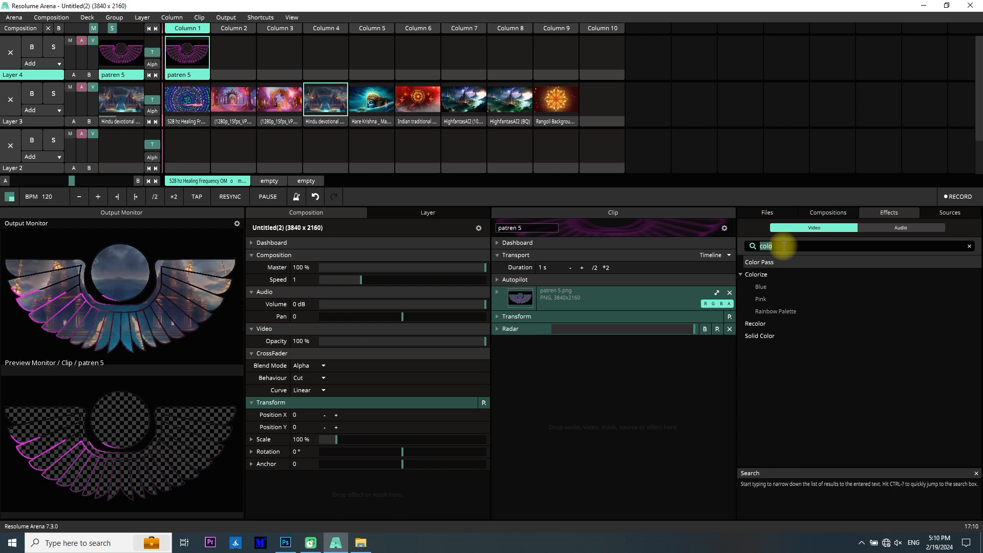
{"action": "type", "text": "whi"}
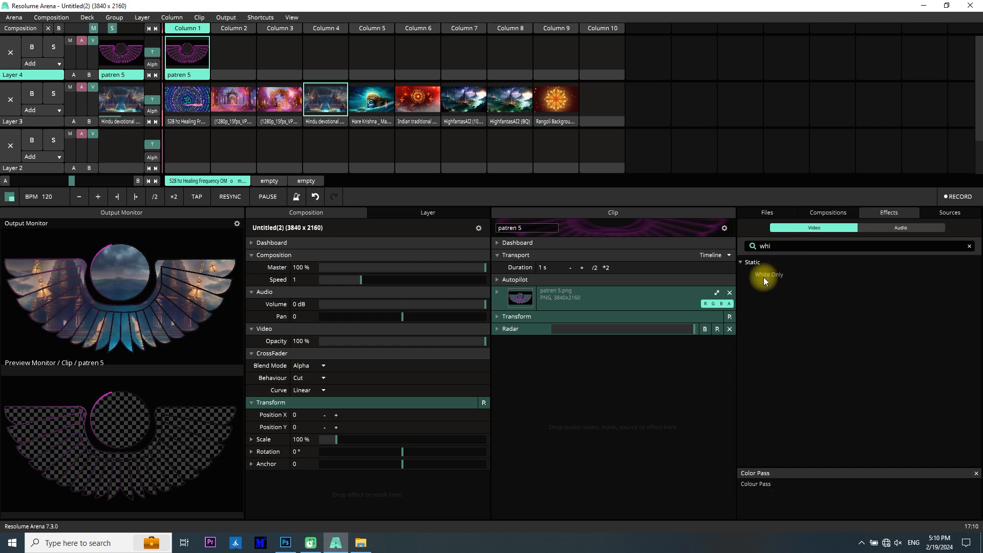
{"action": "left_click_drag", "start_coordinate": [764, 278], "coordinate": [726, 344]}
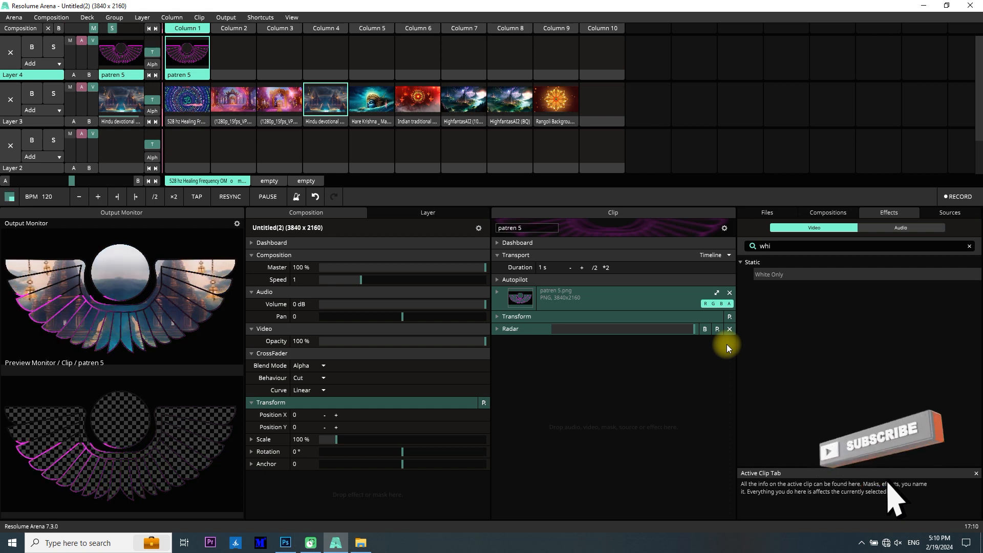
Open the Advanced Output setup and preview the wing mask over Layer 3's clips in Columns 2, 9, 6, 7 and 8
{"action": "left_click", "coordinate": [226, 17]}
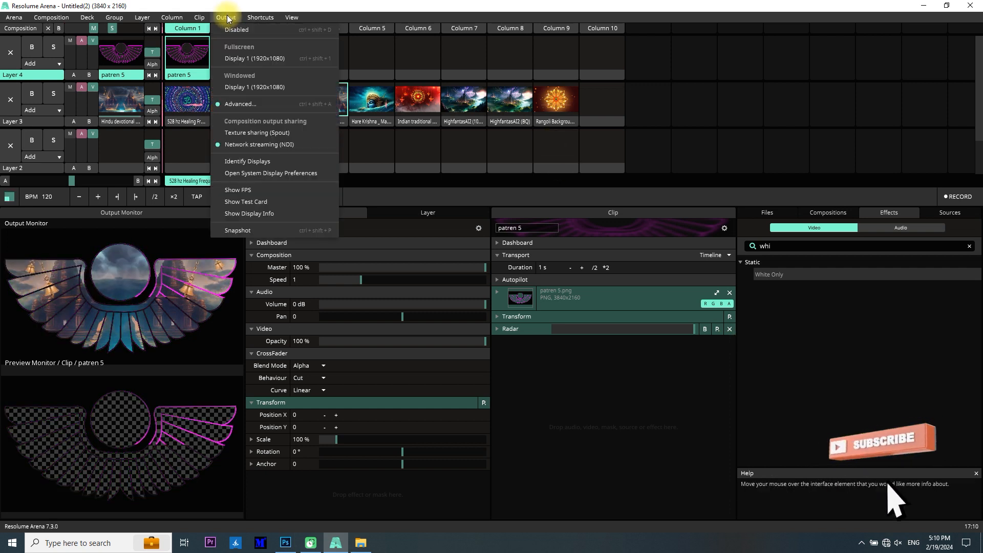
{"action": "left_click", "coordinate": [232, 104]}
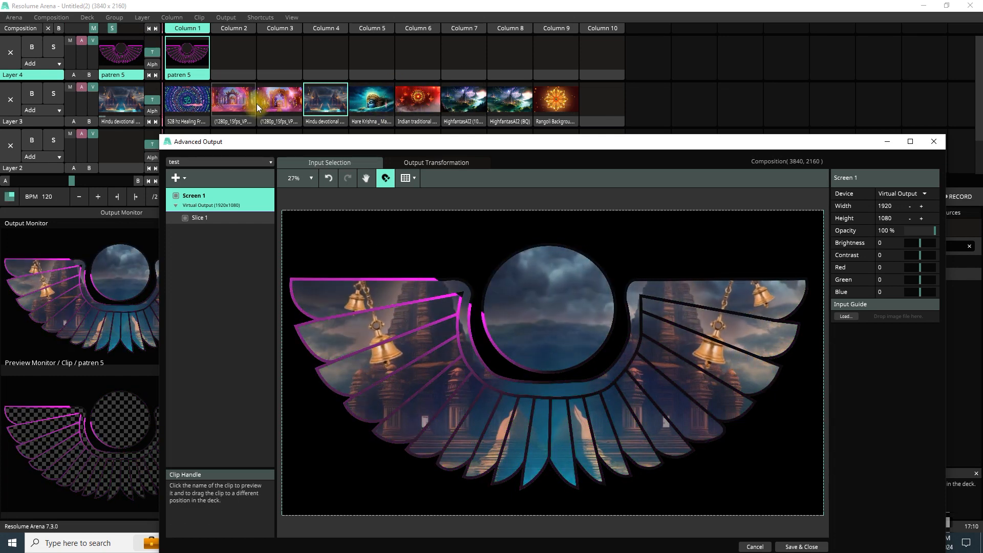
{"action": "left_click", "coordinate": [235, 96]}
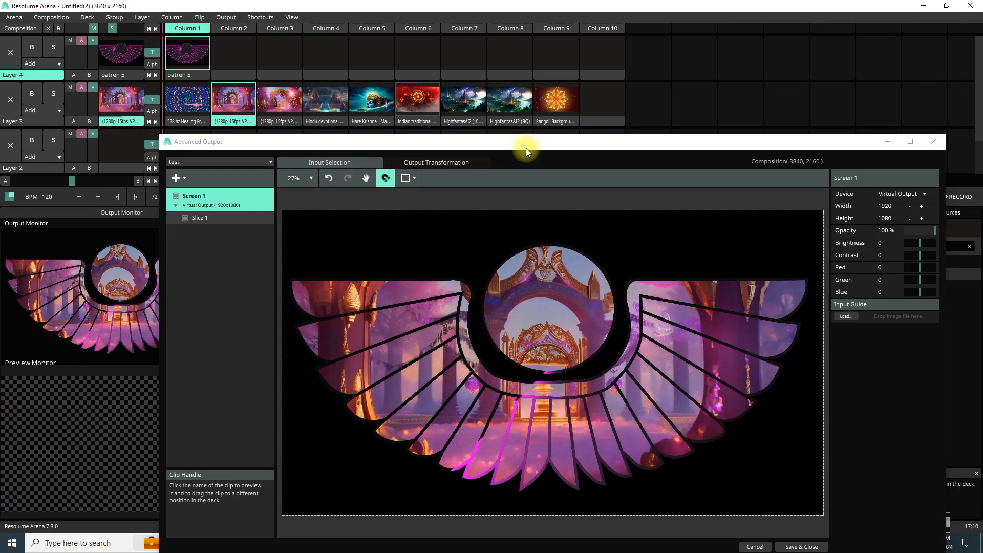
{"action": "left_click", "coordinate": [557, 106]}
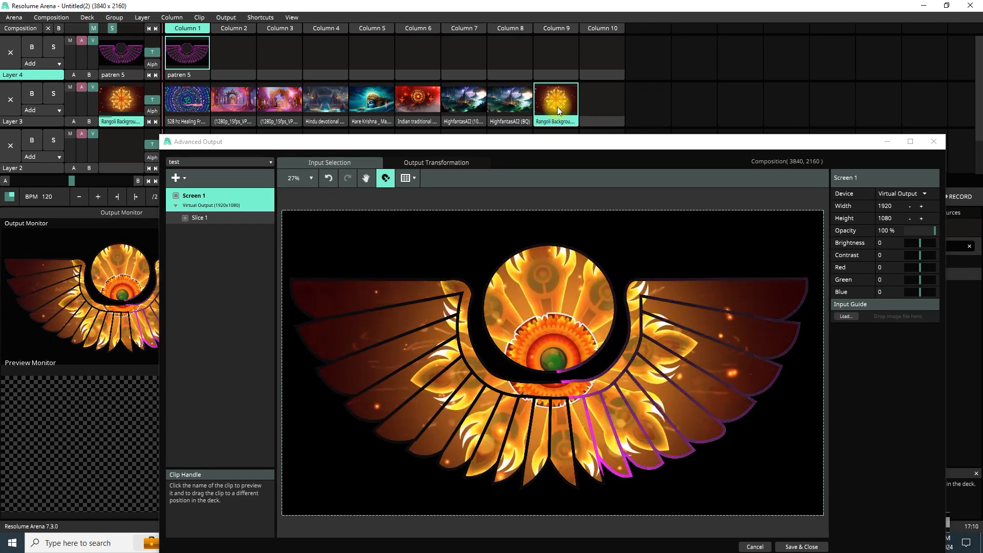
{"action": "left_click", "coordinate": [417, 96]}
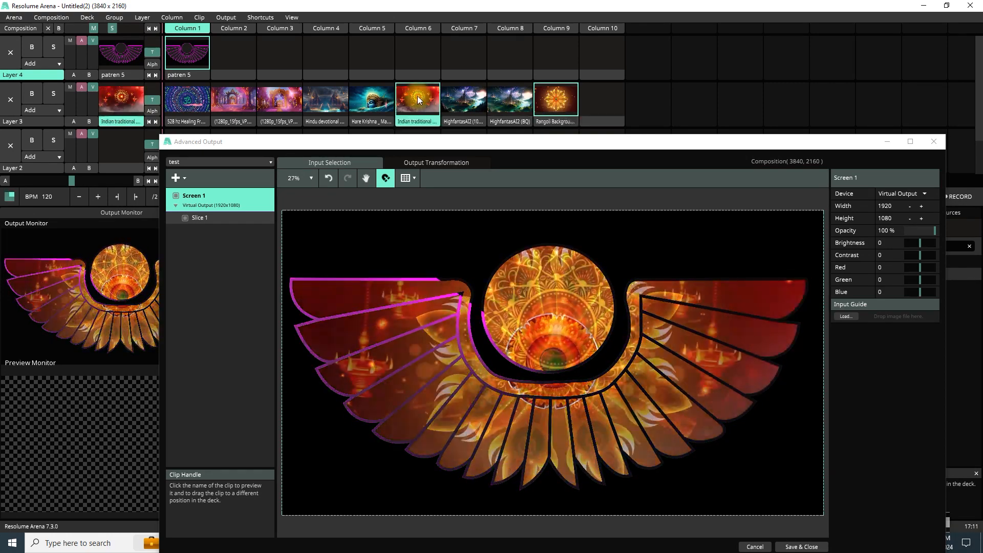
{"action": "left_click", "coordinate": [457, 99]}
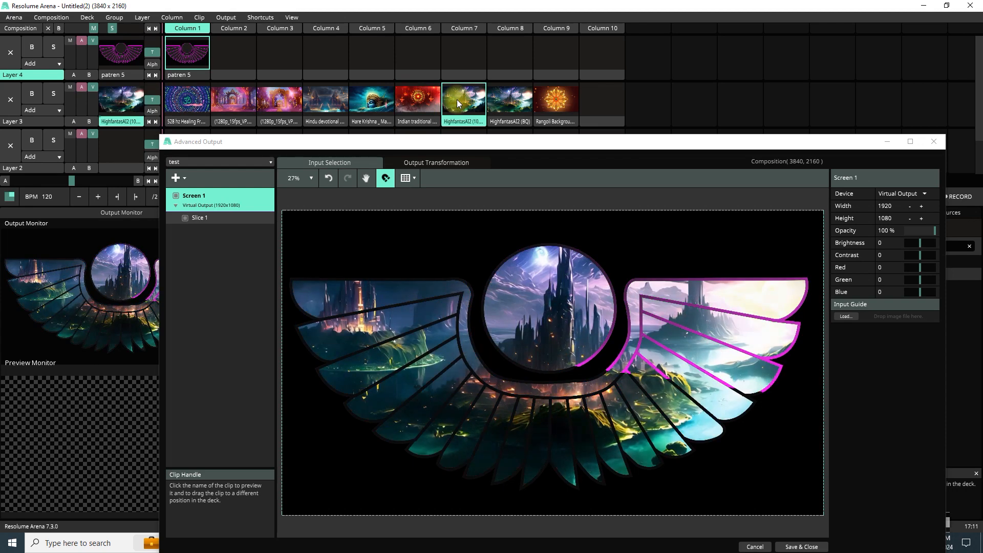
{"action": "left_click", "coordinate": [511, 108]}
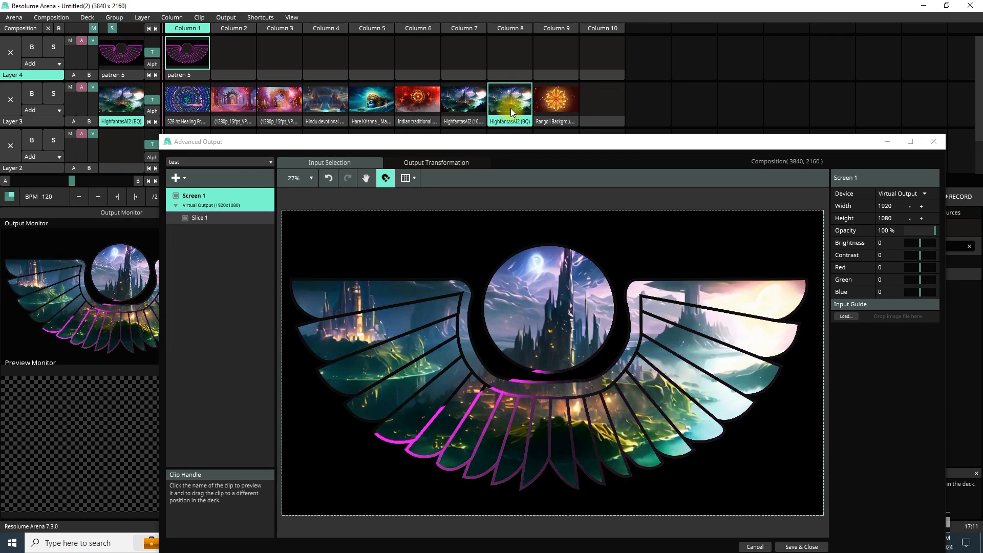